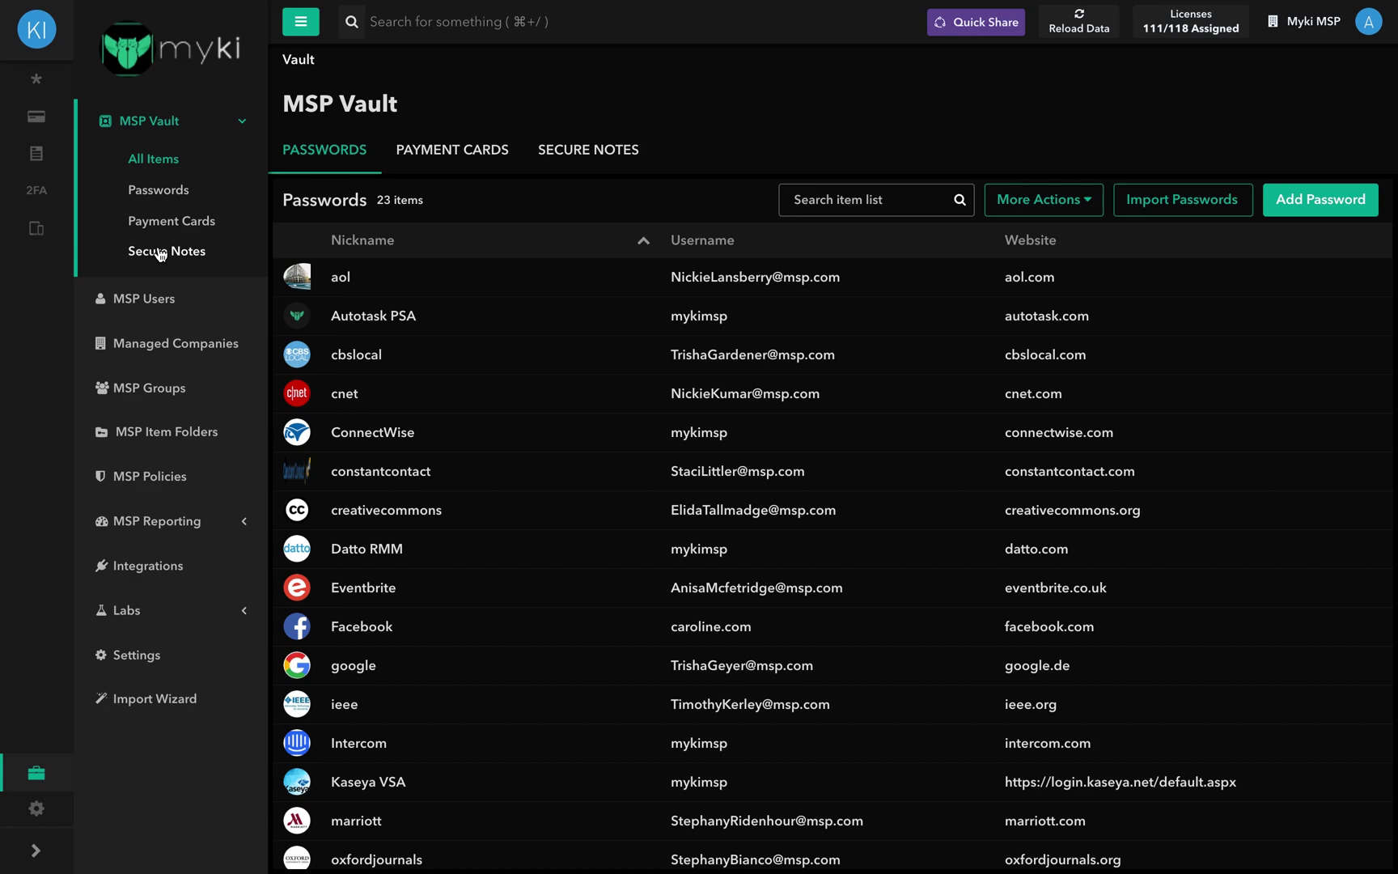
Step: Open the vault's Passwords list and search it for 'conne'
left_click(159, 193)
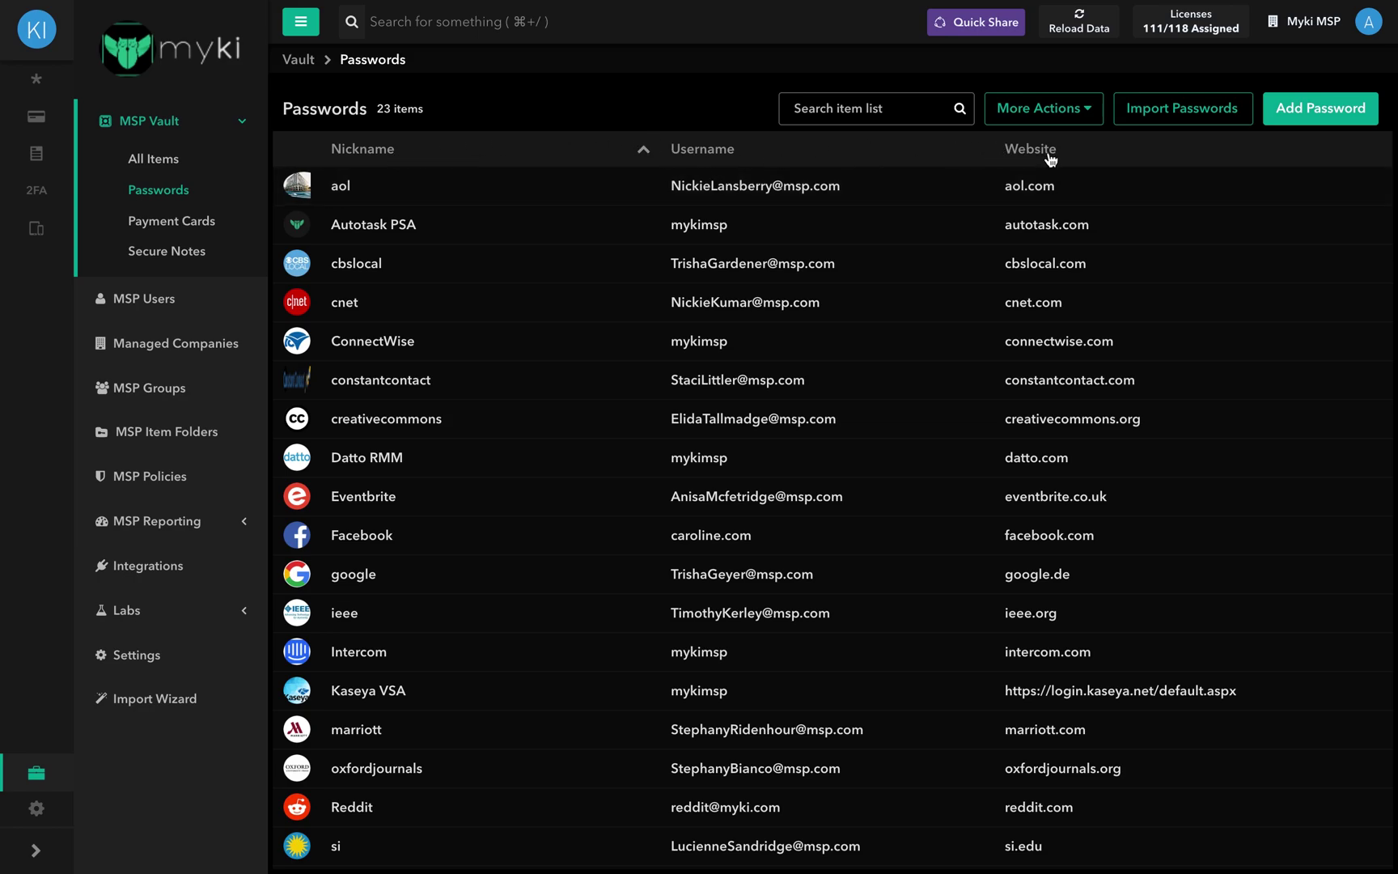
left_click(848, 109)
type("conn")
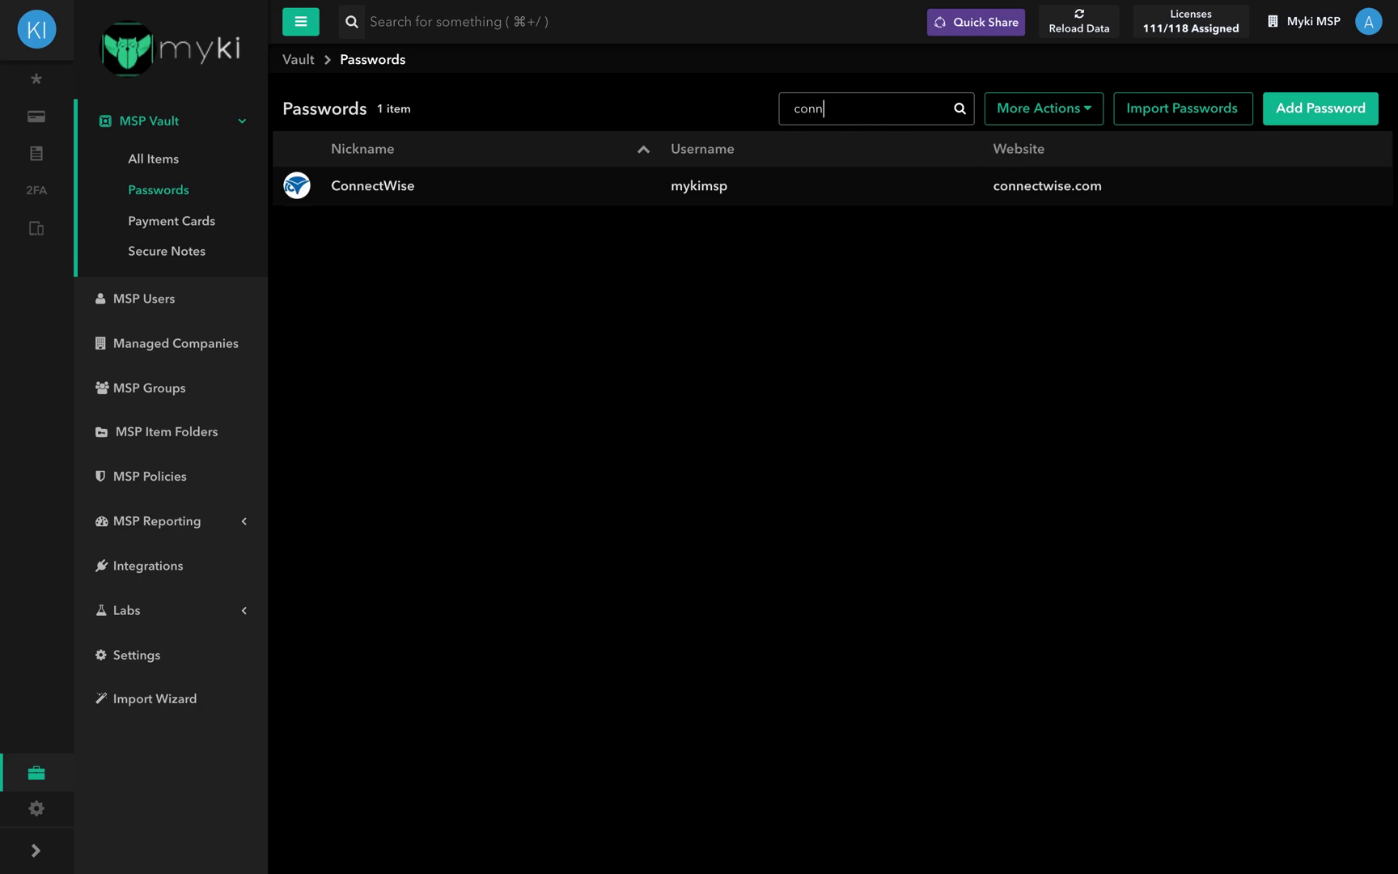
type("e")
Step: Clear the 'conne' search and back out of the Import Passwords wizard without importing
double_click(883, 106)
key("BackSpace")
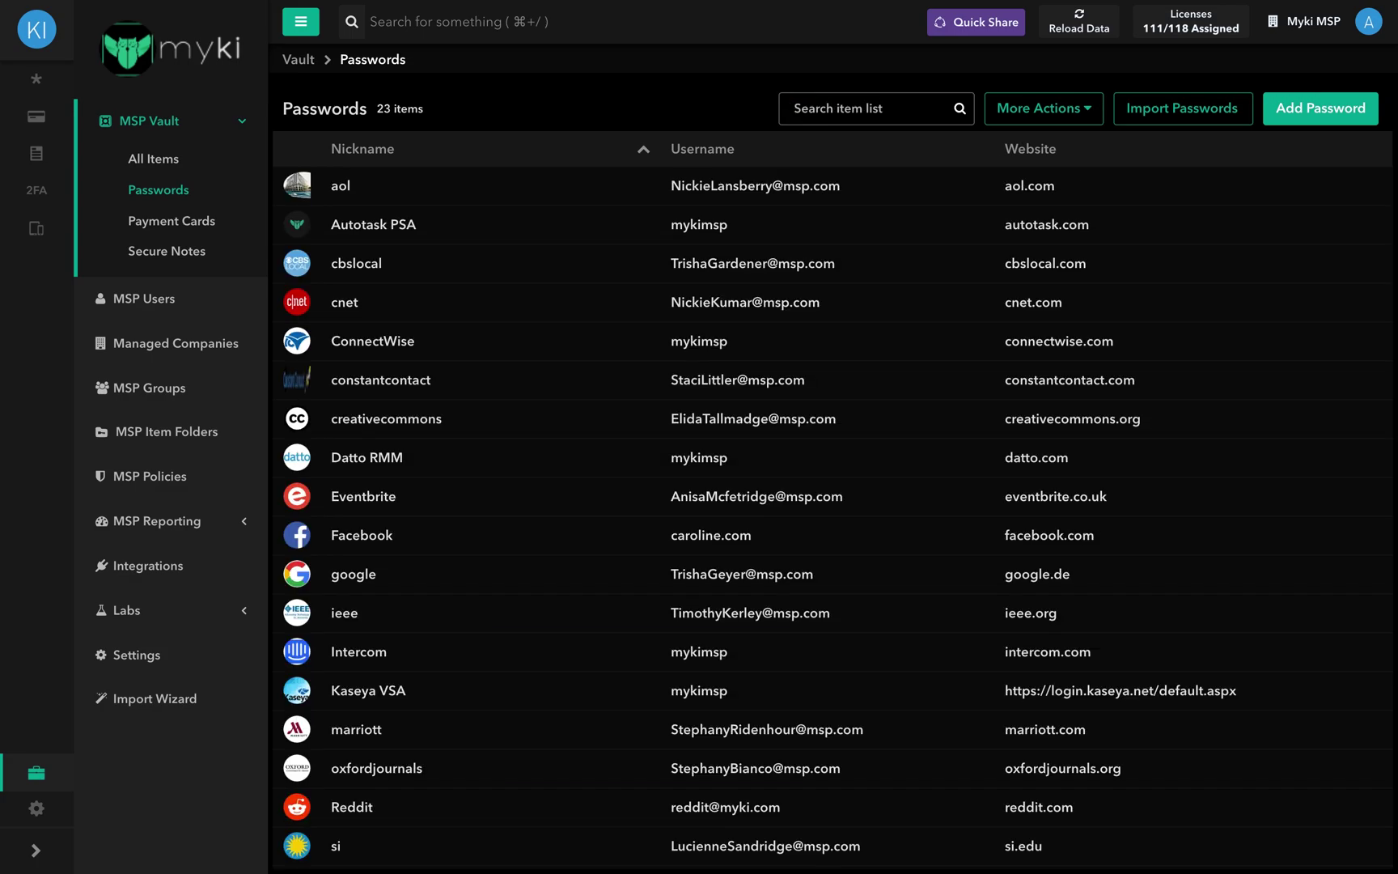
left_click(1209, 112)
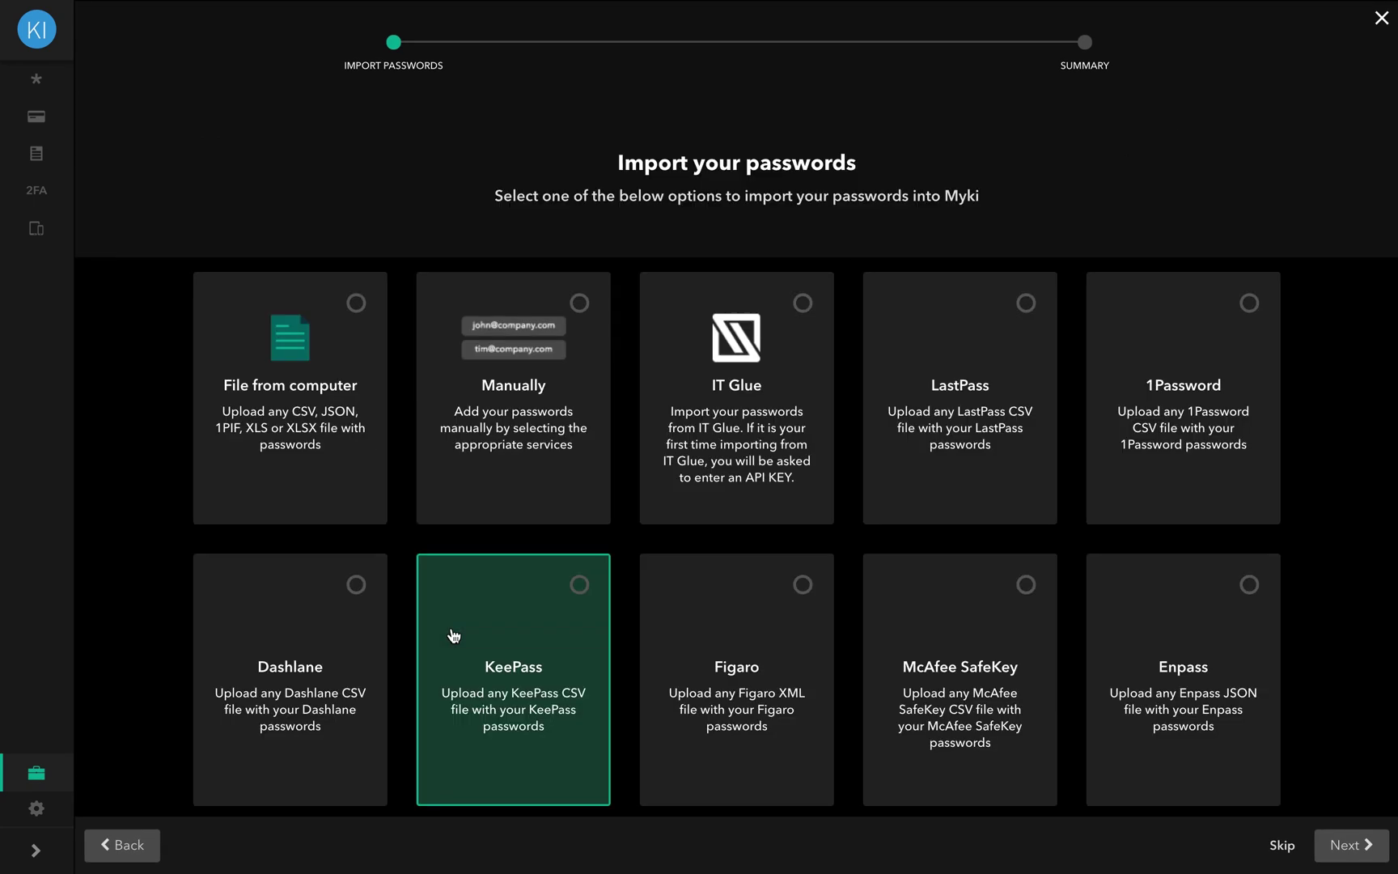
left_click(122, 844)
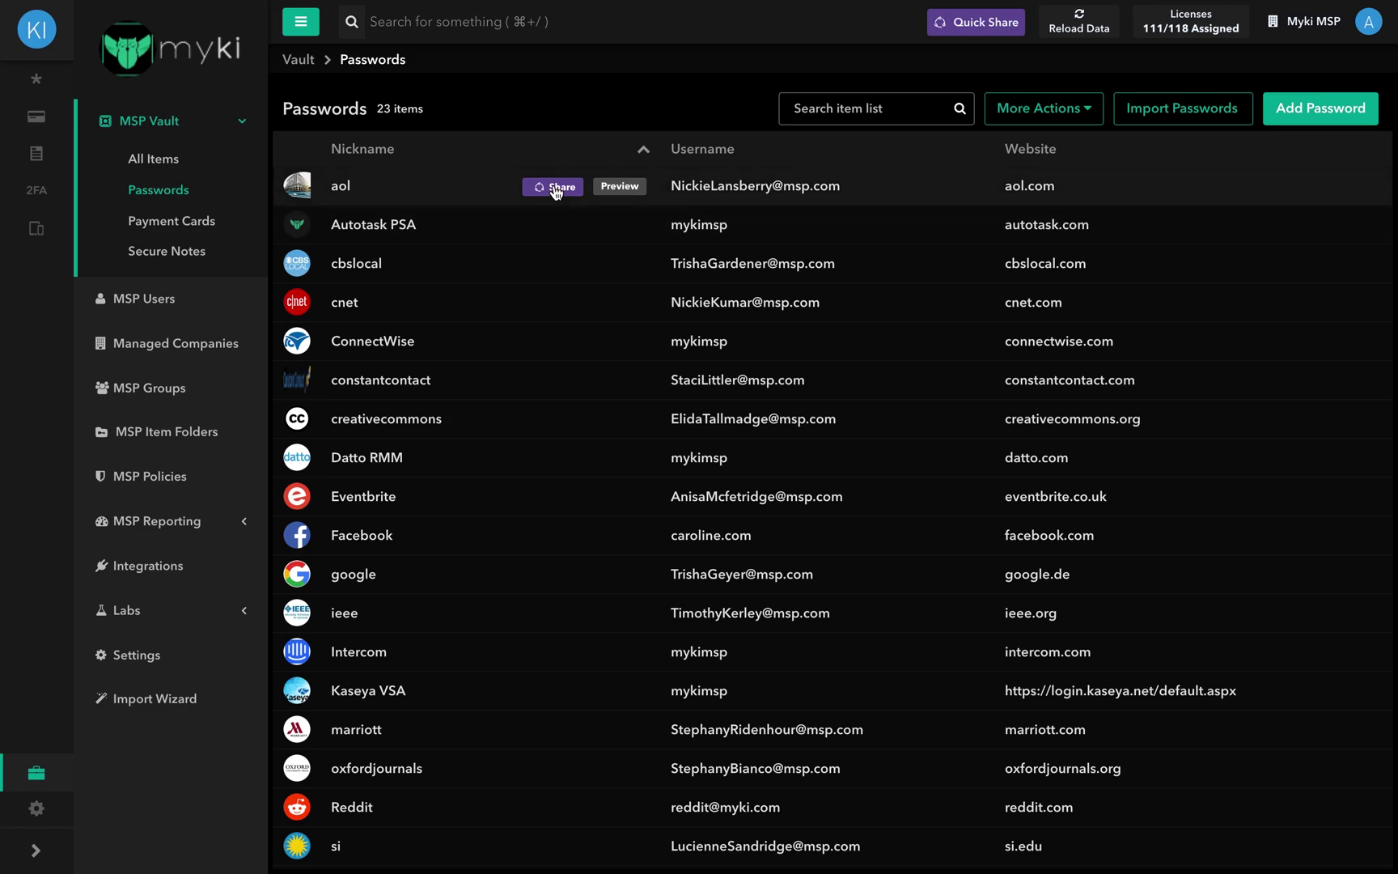
left_click(554, 189)
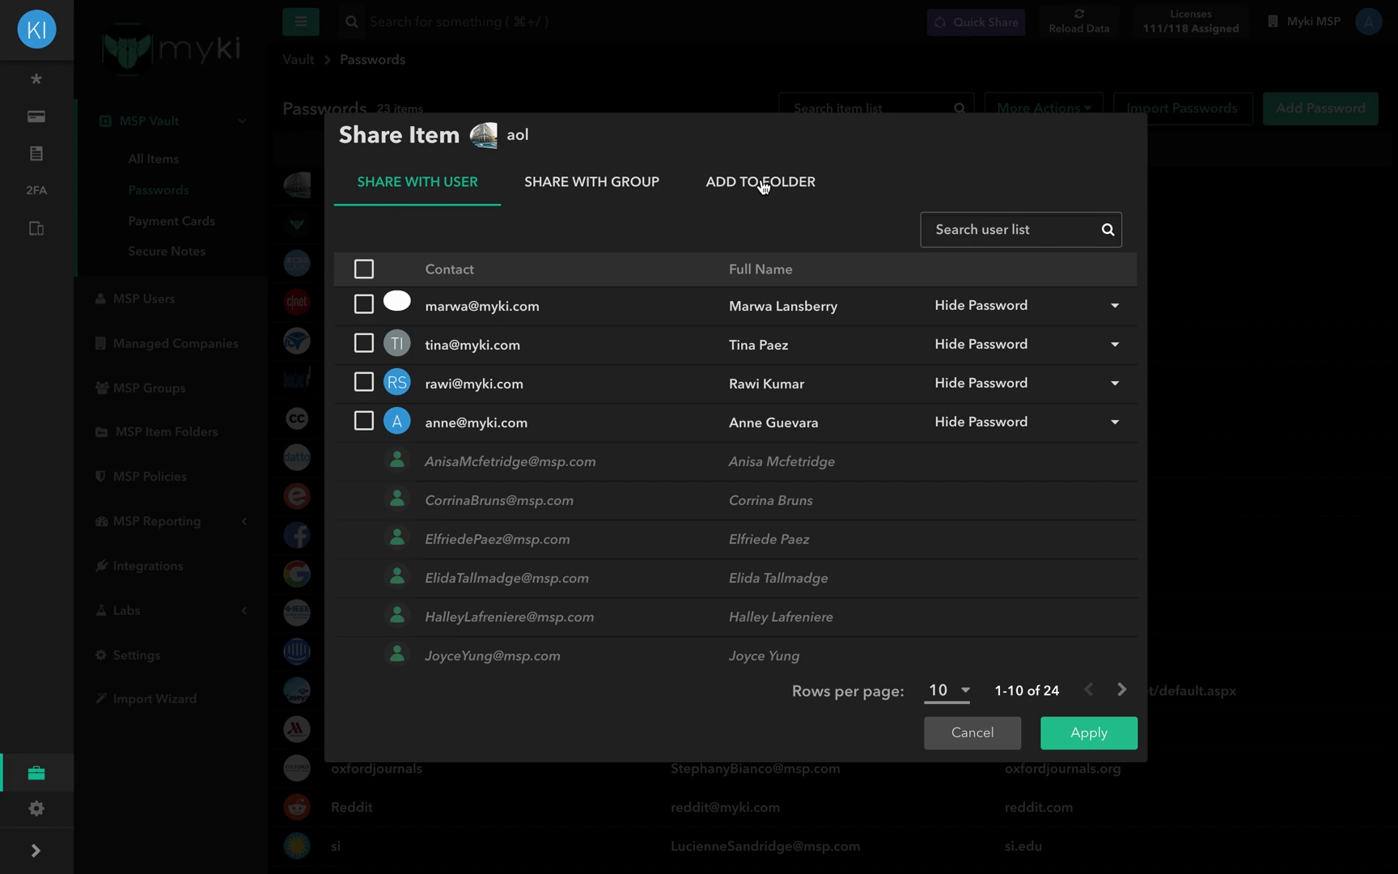
left_click(1017, 316)
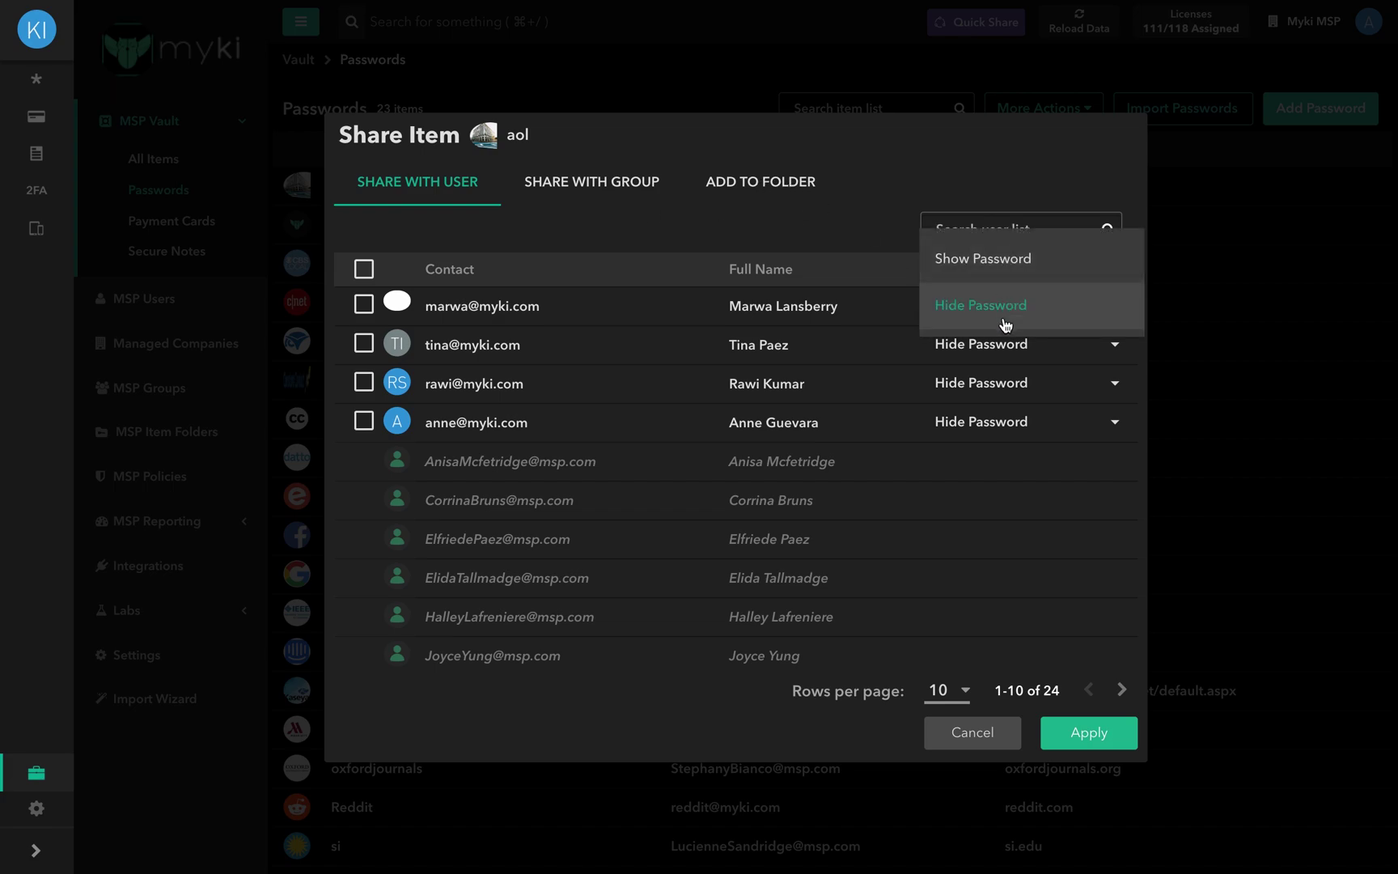
left_click(975, 739)
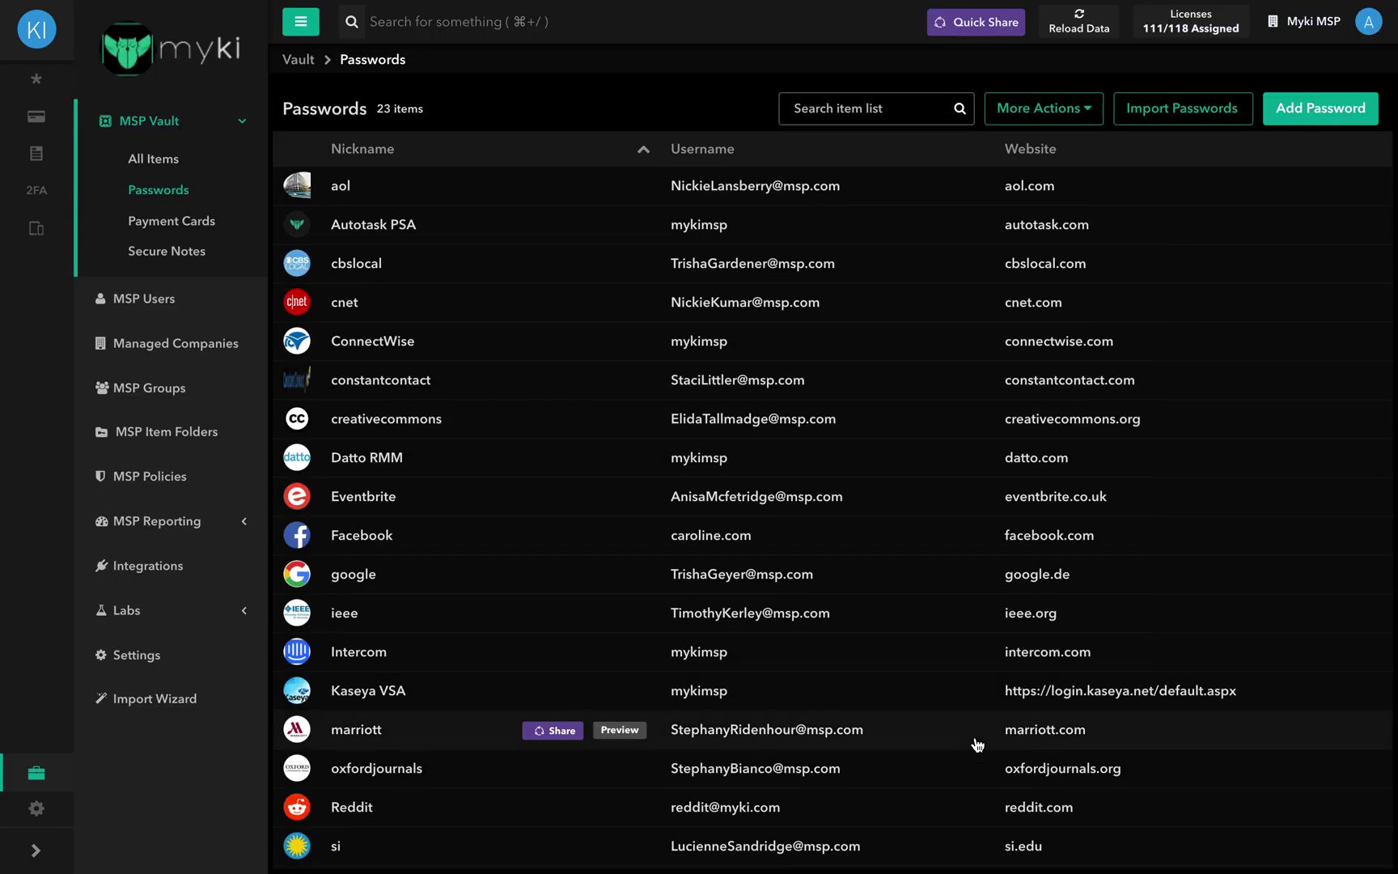
Step: On the Settings Advanced tab, keep Default Access Level at Hide Password
left_click(138, 653)
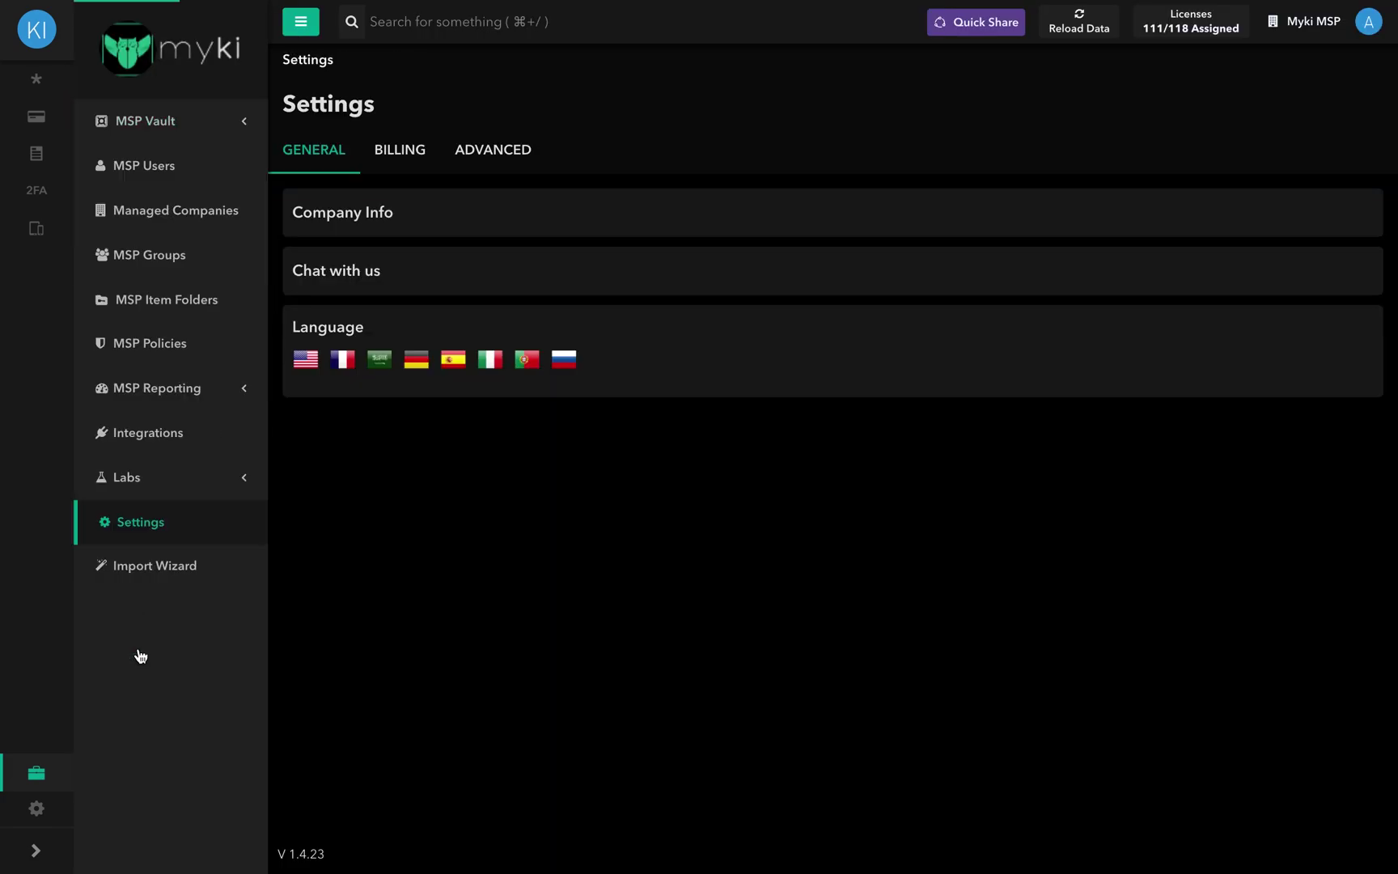
left_click(493, 152)
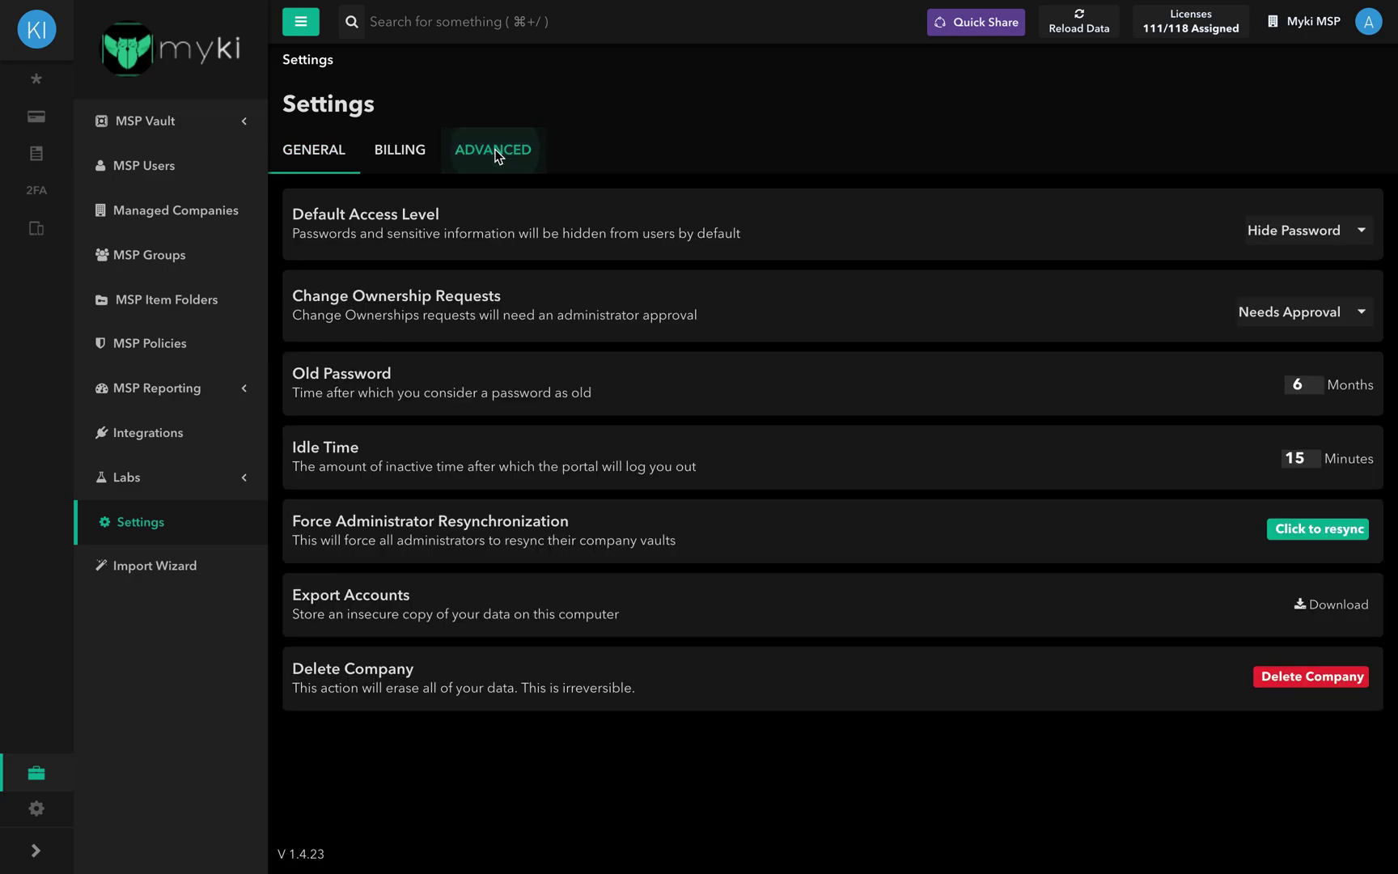
left_click(1274, 233)
left_click(1274, 233)
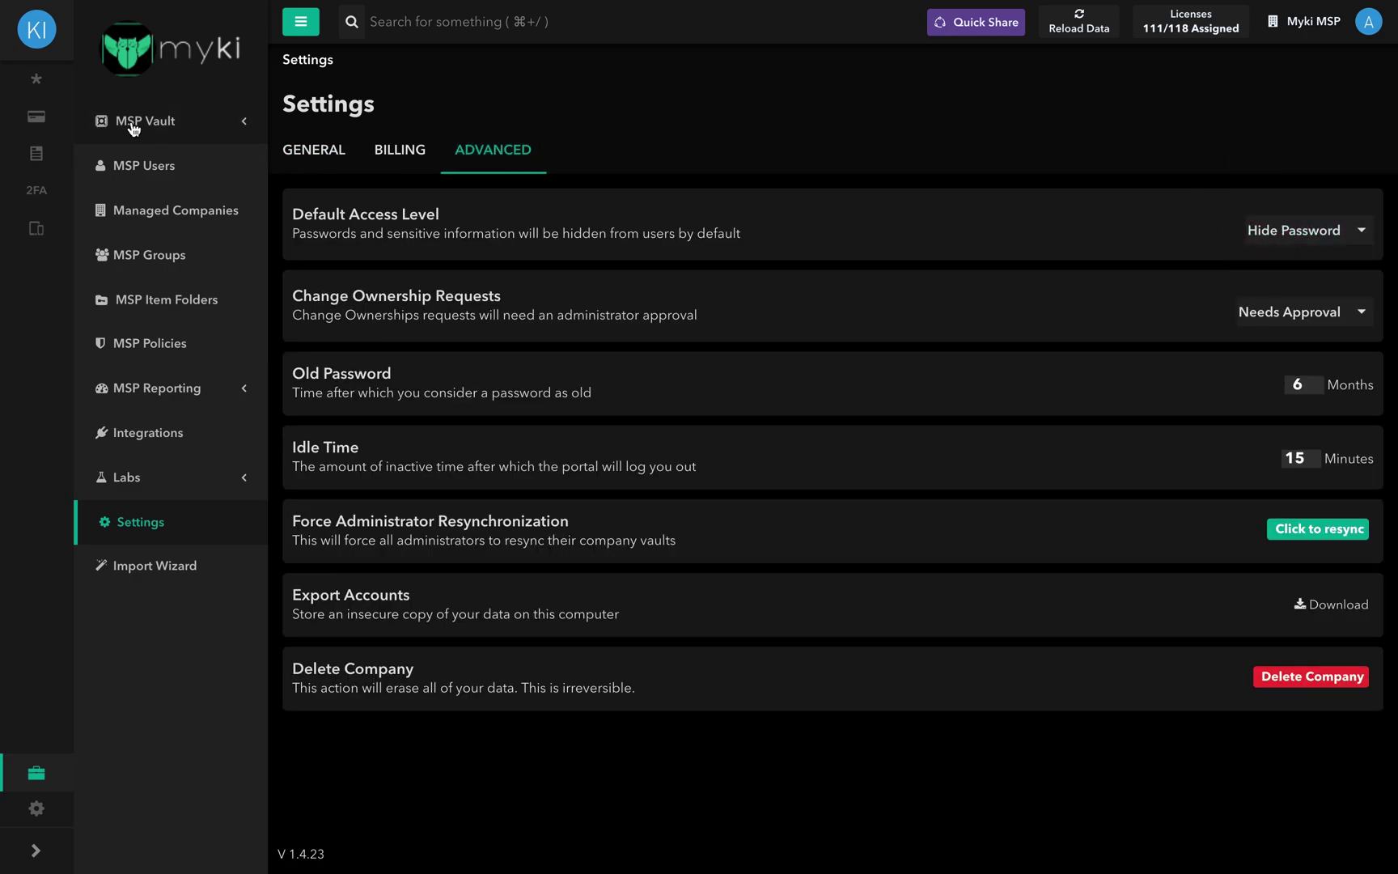
left_click(133, 125)
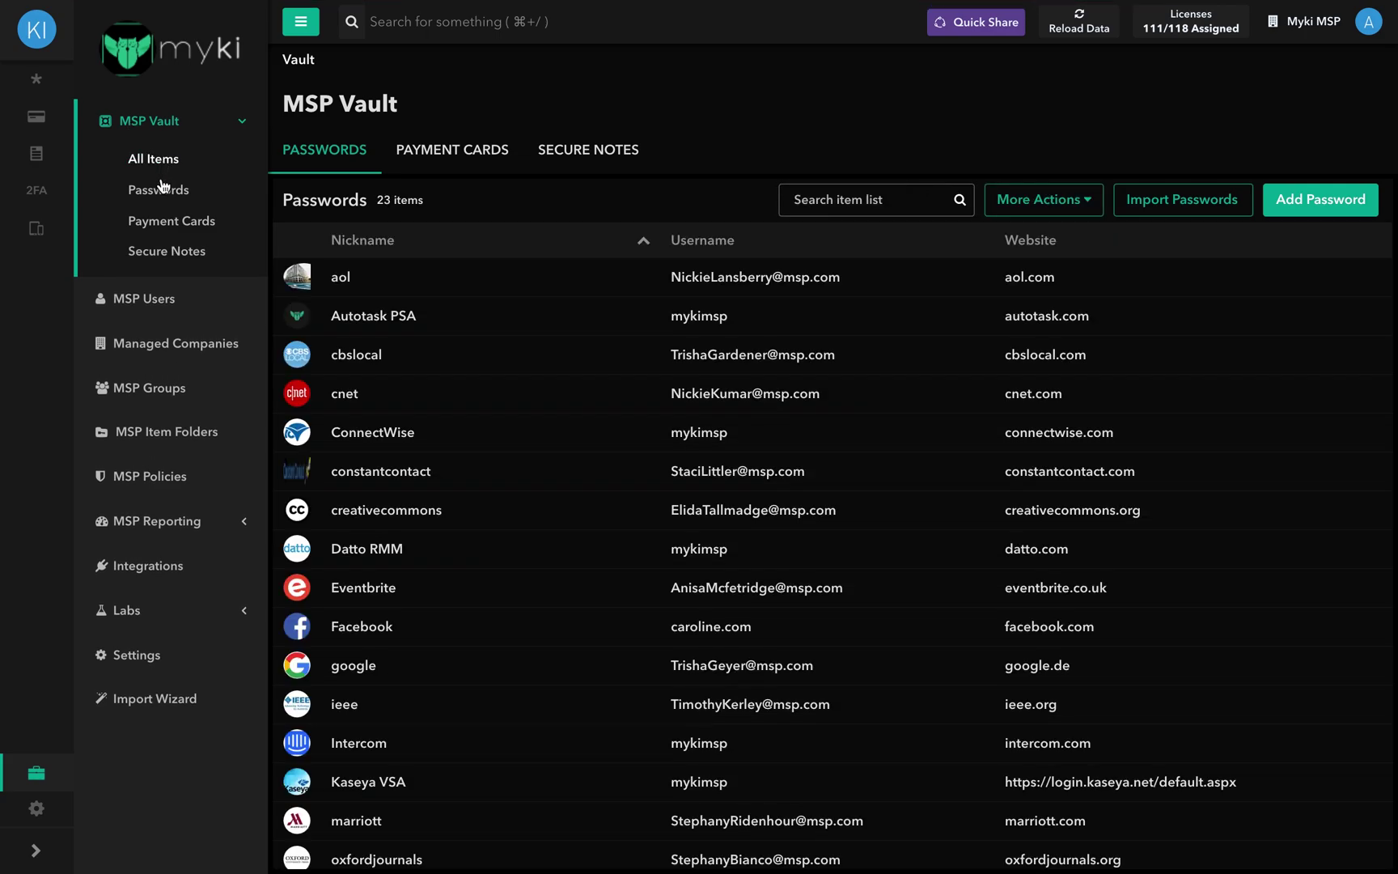
Step: Start deleting Autotask PSA from the Passwords list, then cancel so it stays
left_click(159, 190)
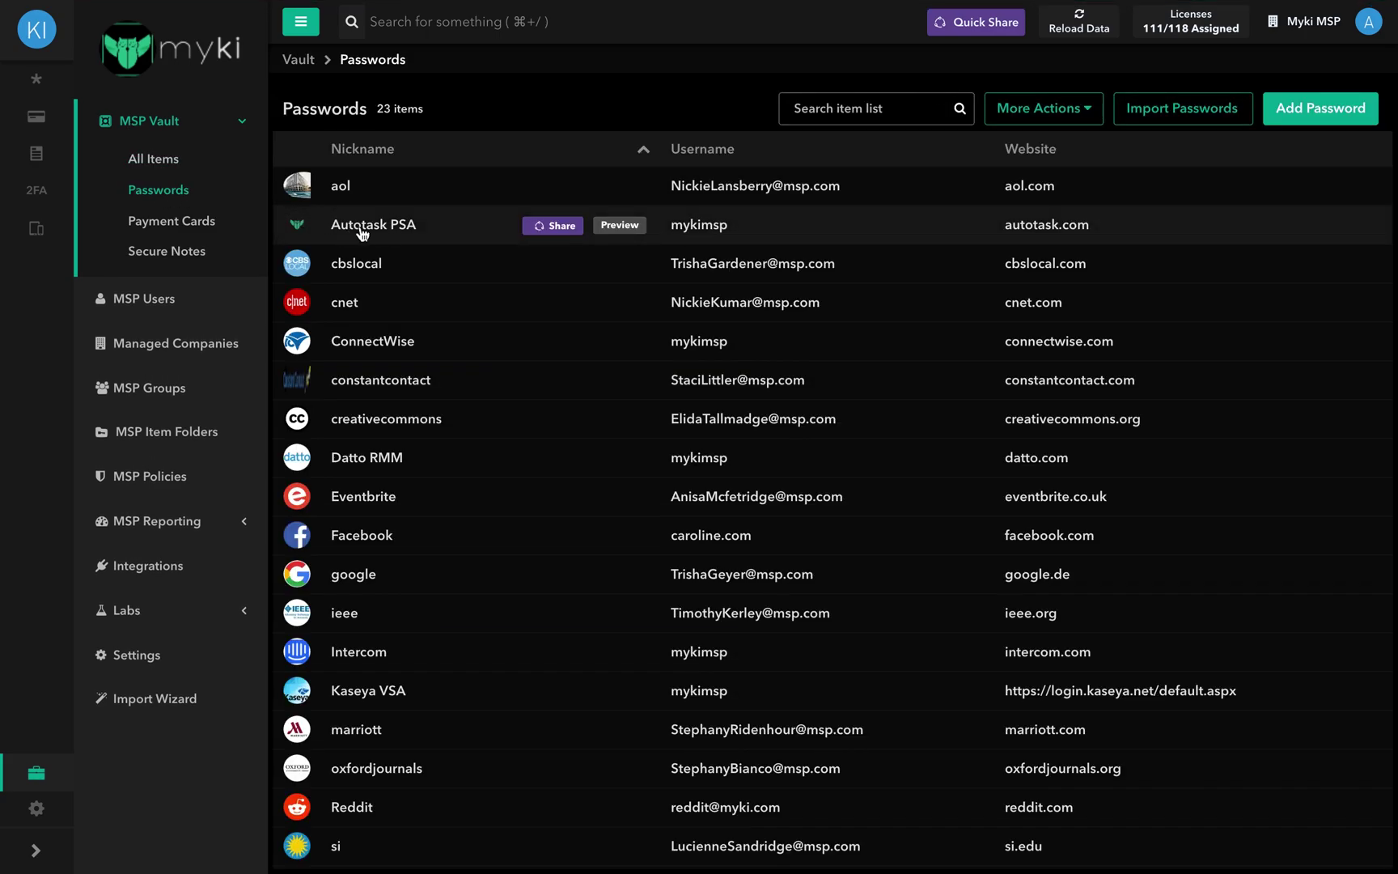
right_click(394, 226)
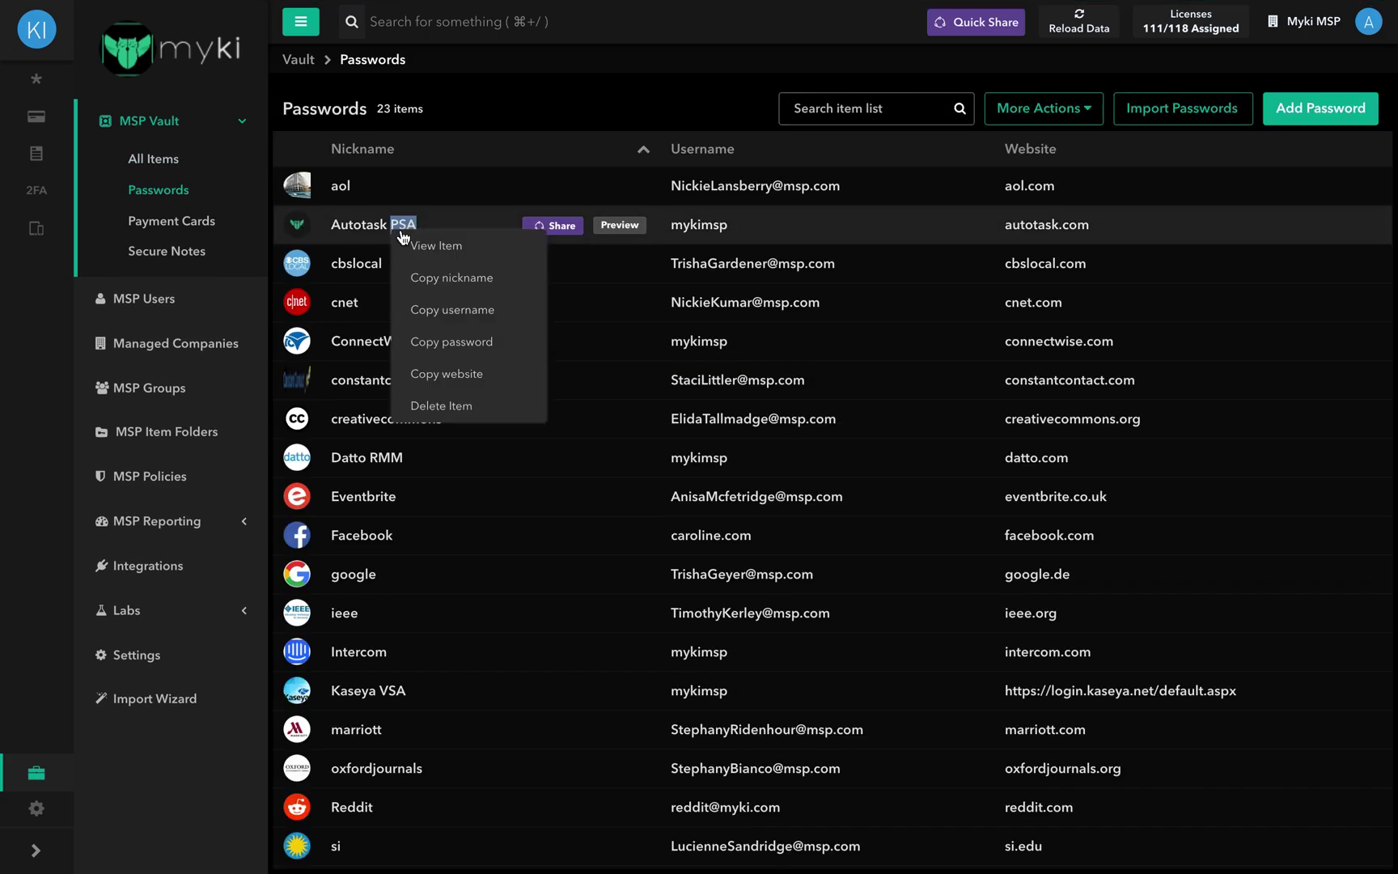
left_click(455, 405)
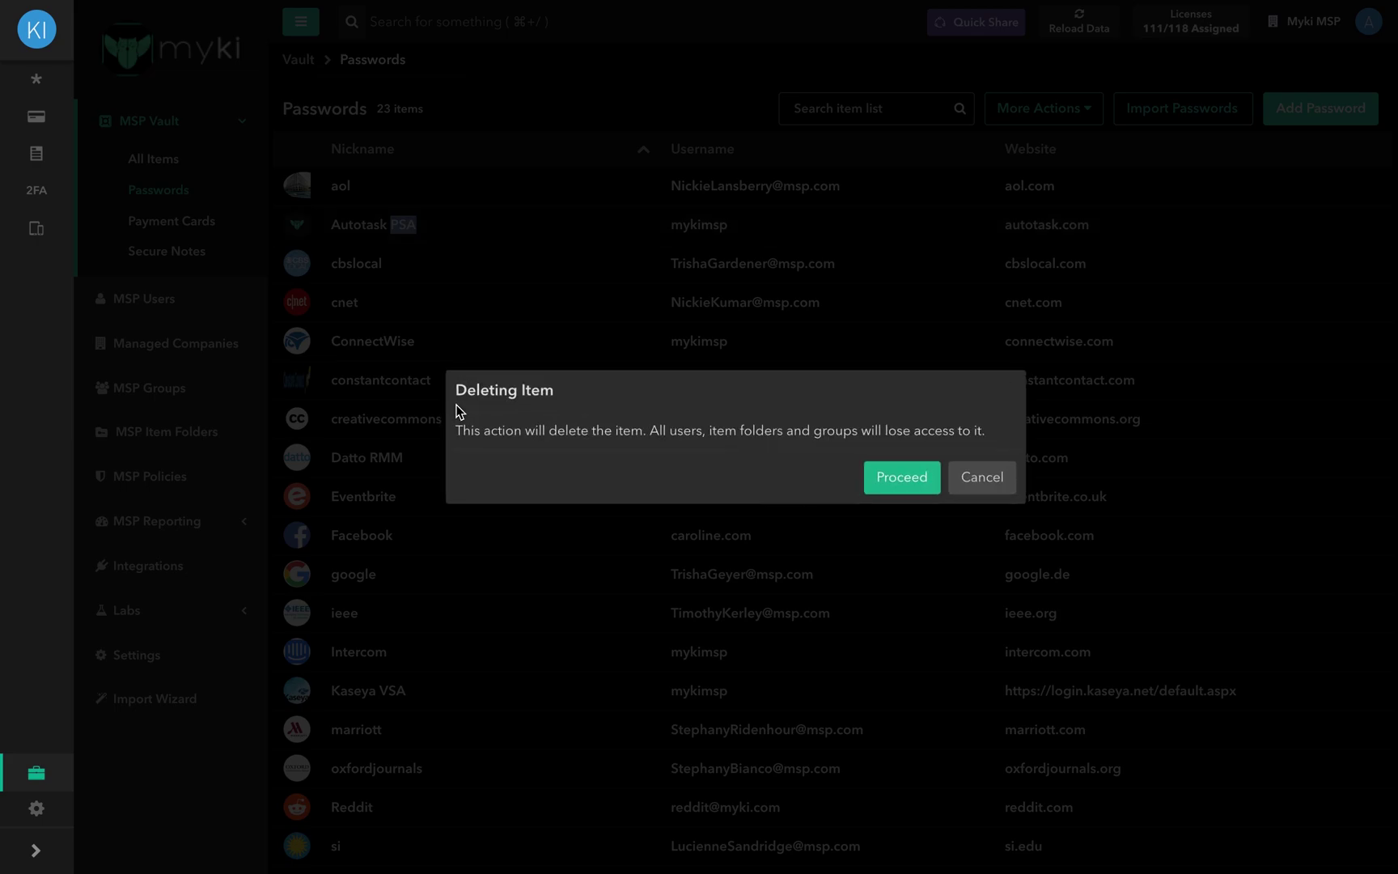
left_click(986, 489)
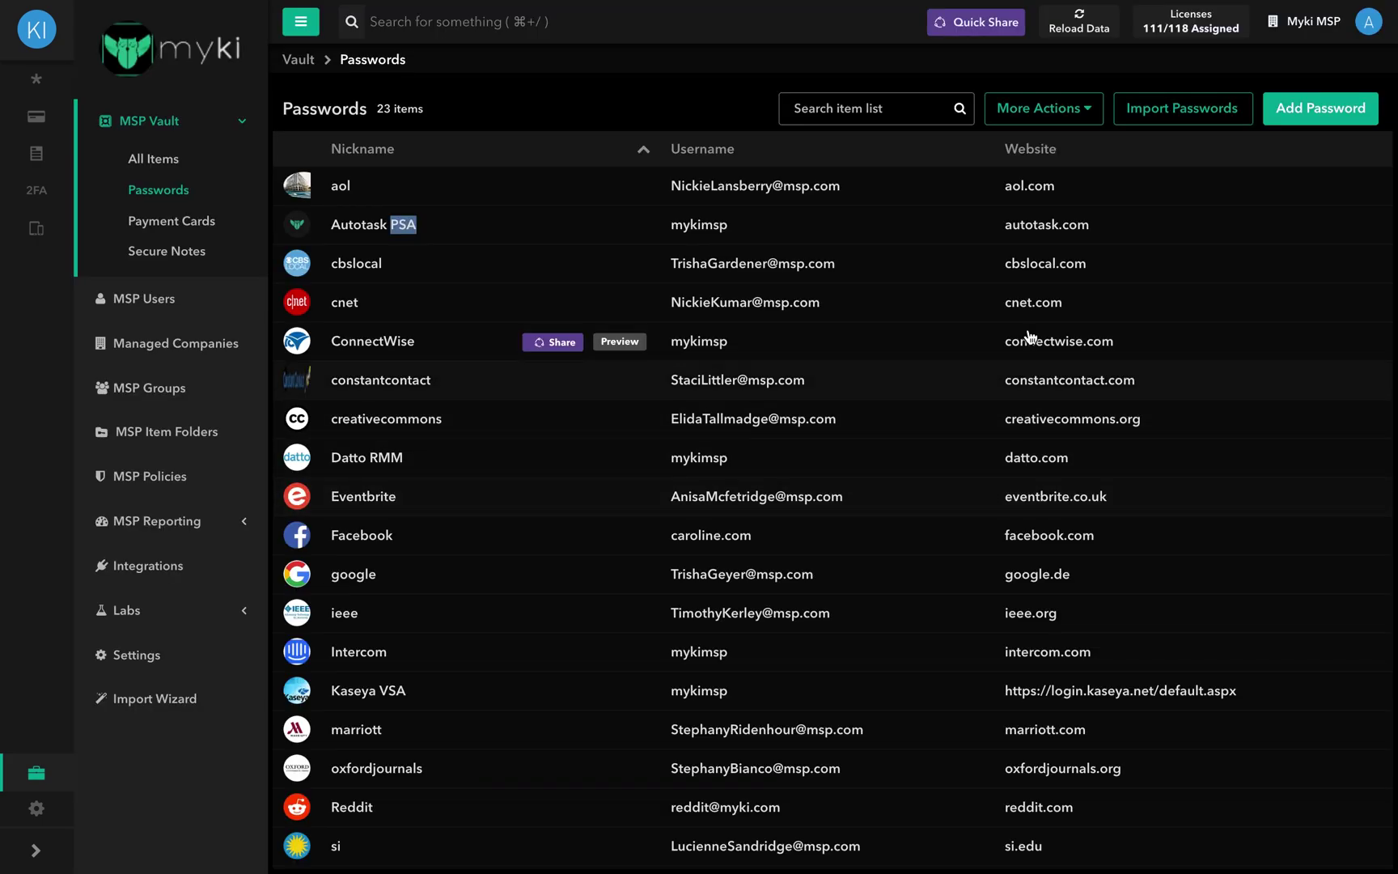
left_click(1040, 118)
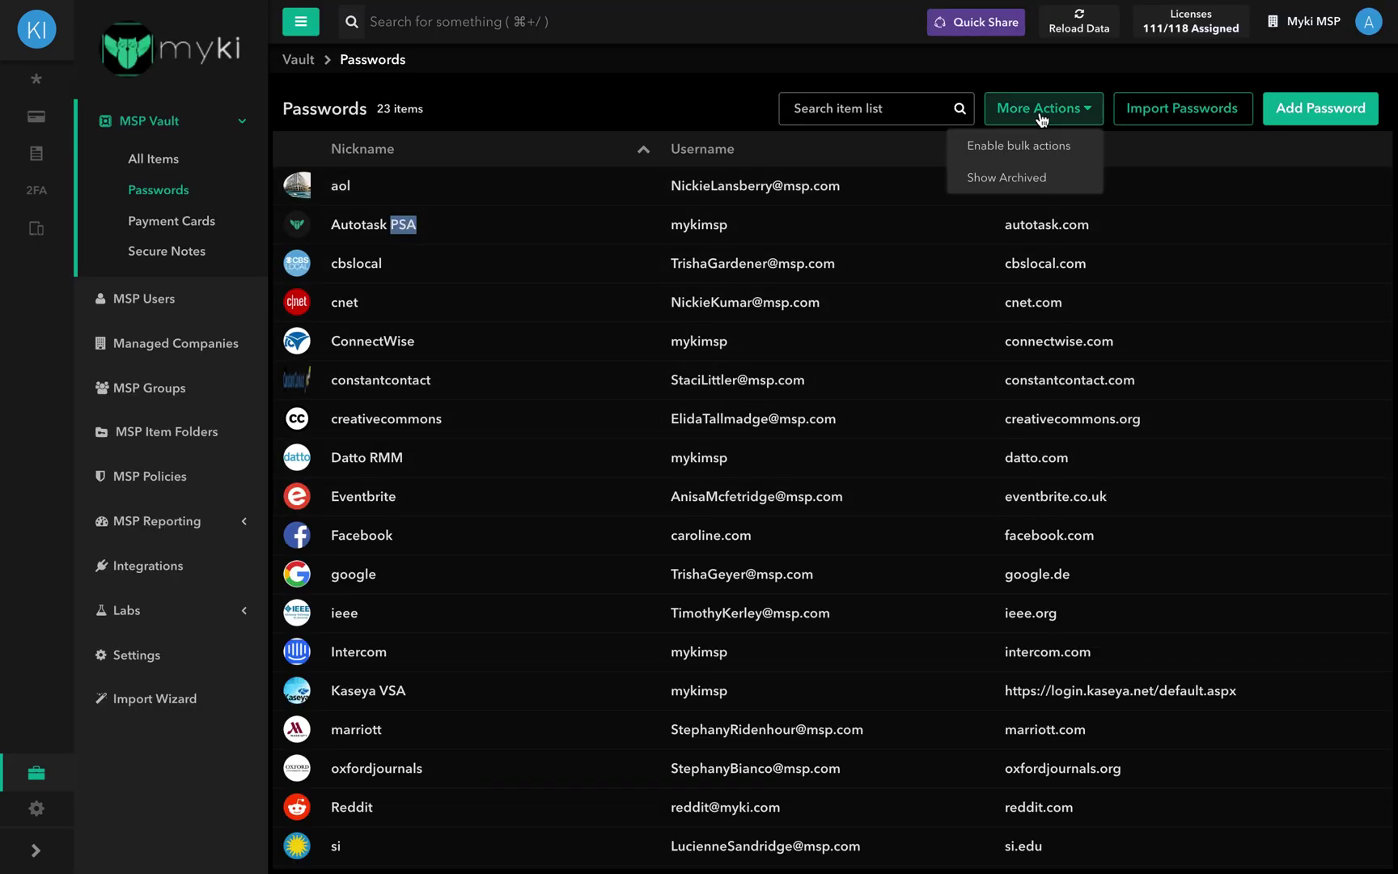
left_click(1083, 153)
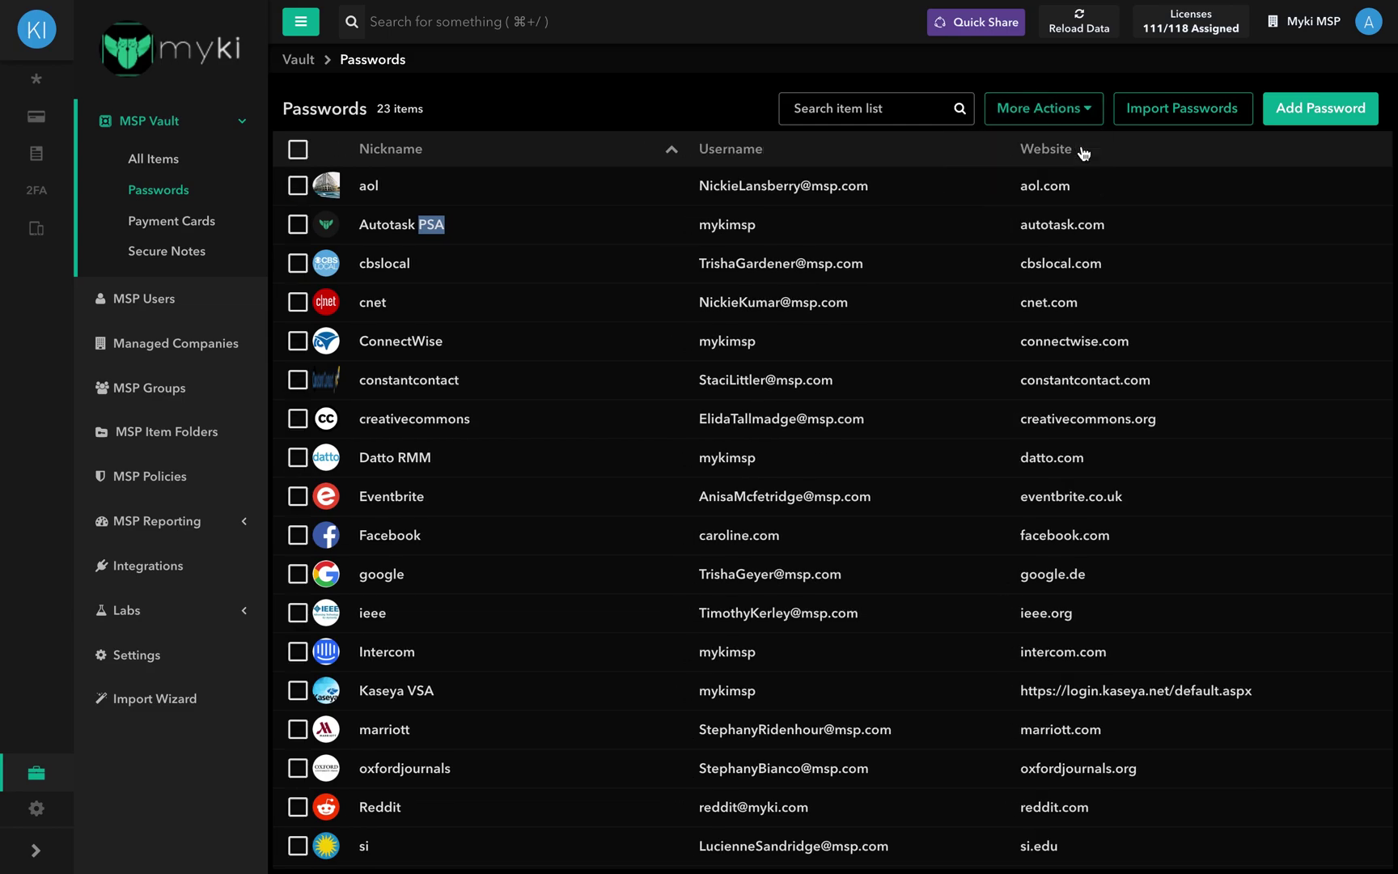
left_click(299, 186)
left_click(298, 224)
left_click(297, 263)
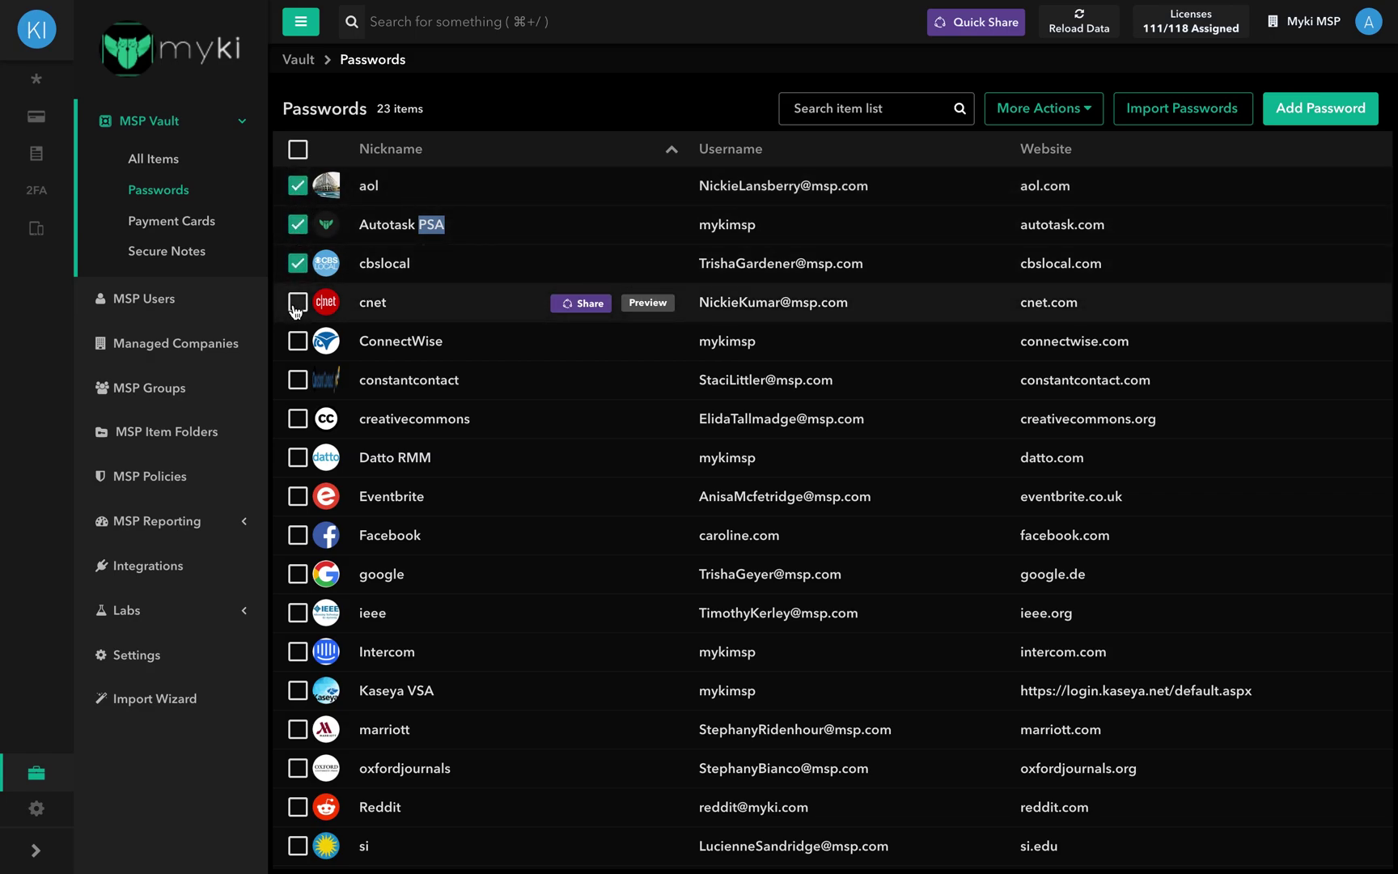
left_click(297, 304)
left_click(297, 343)
left_click(297, 382)
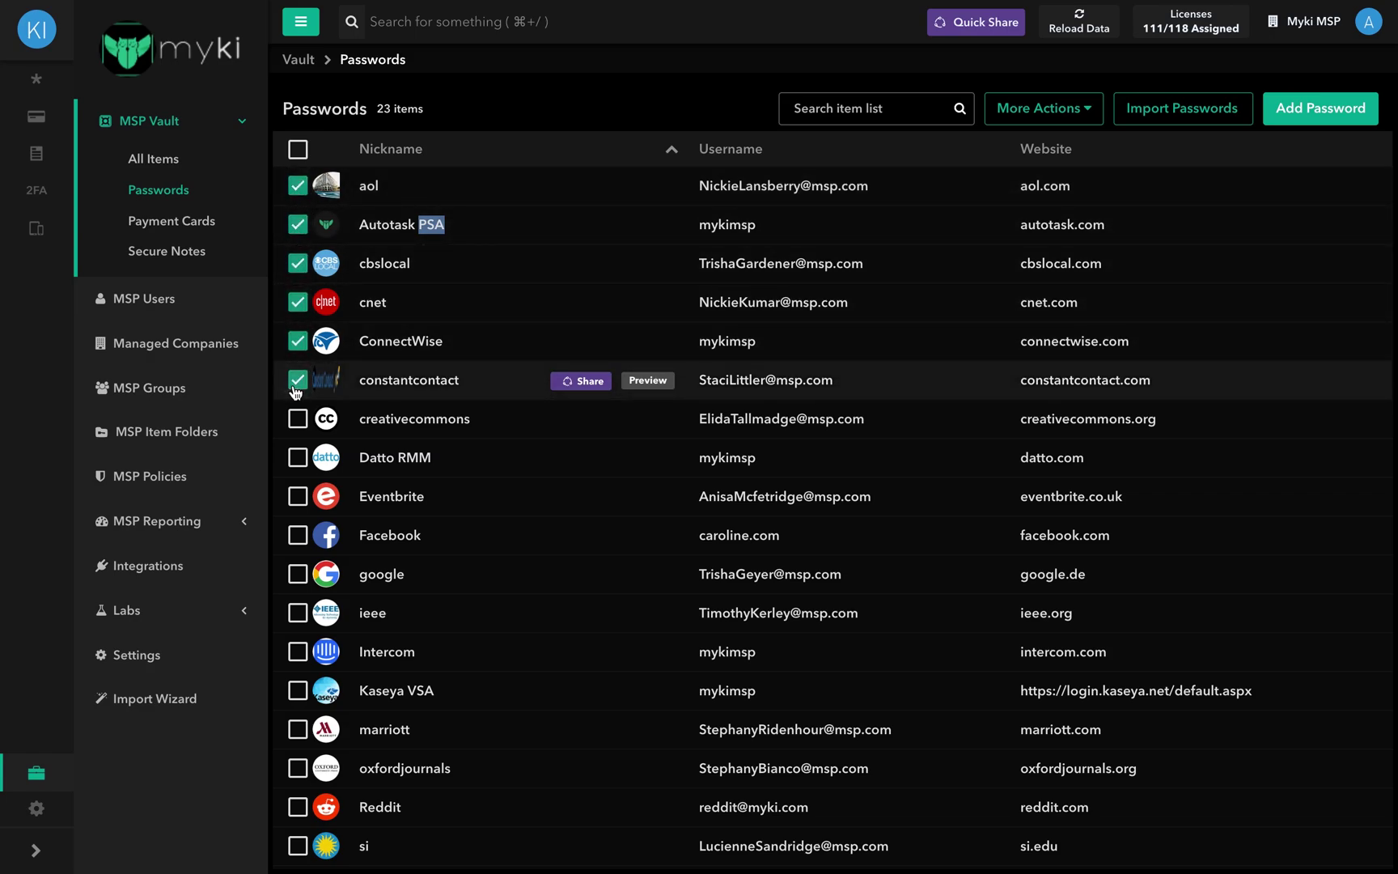
left_click(1040, 110)
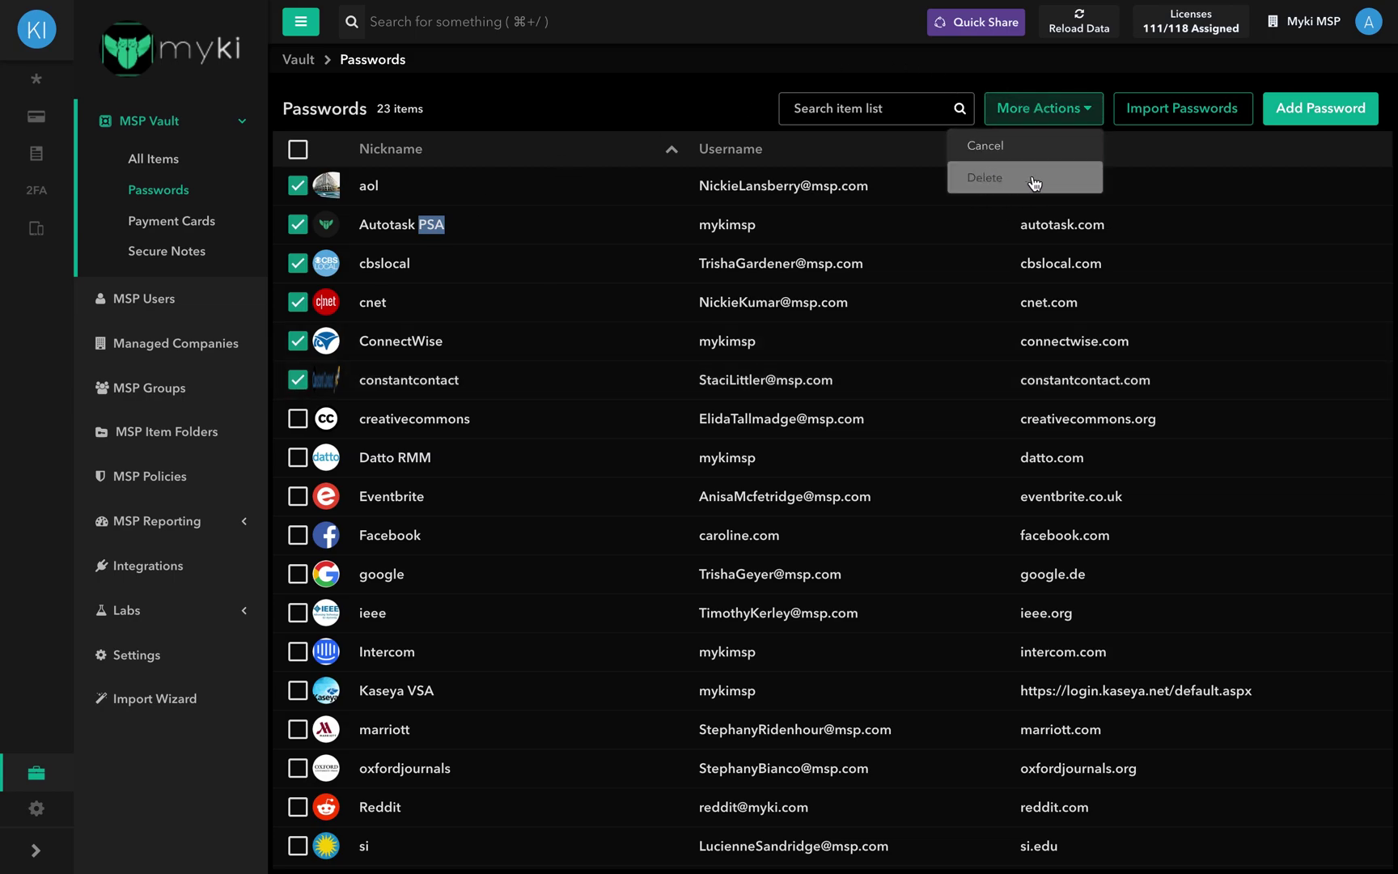
left_click(1004, 148)
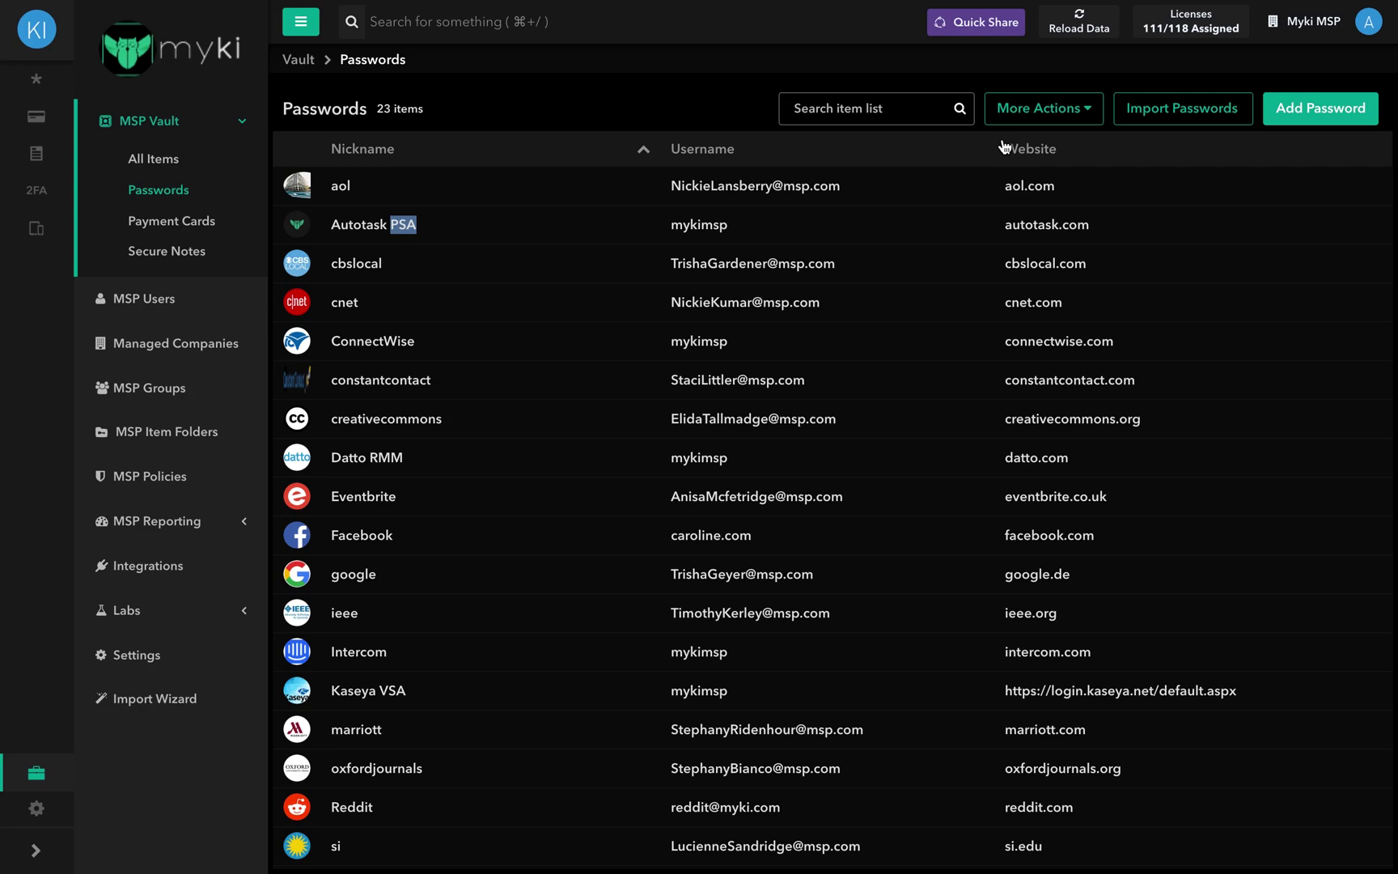
left_click(1075, 115)
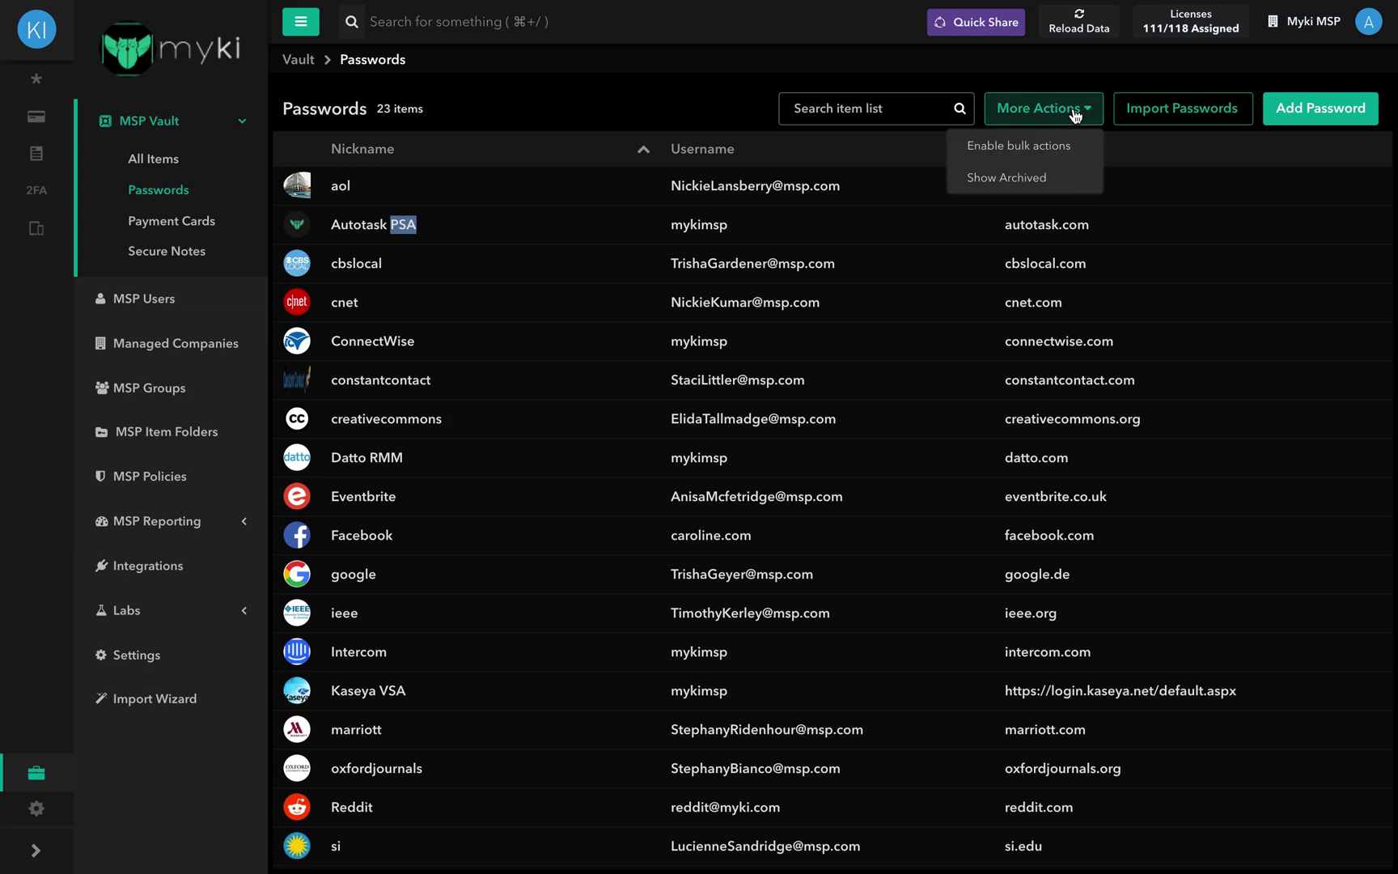
left_click(1038, 179)
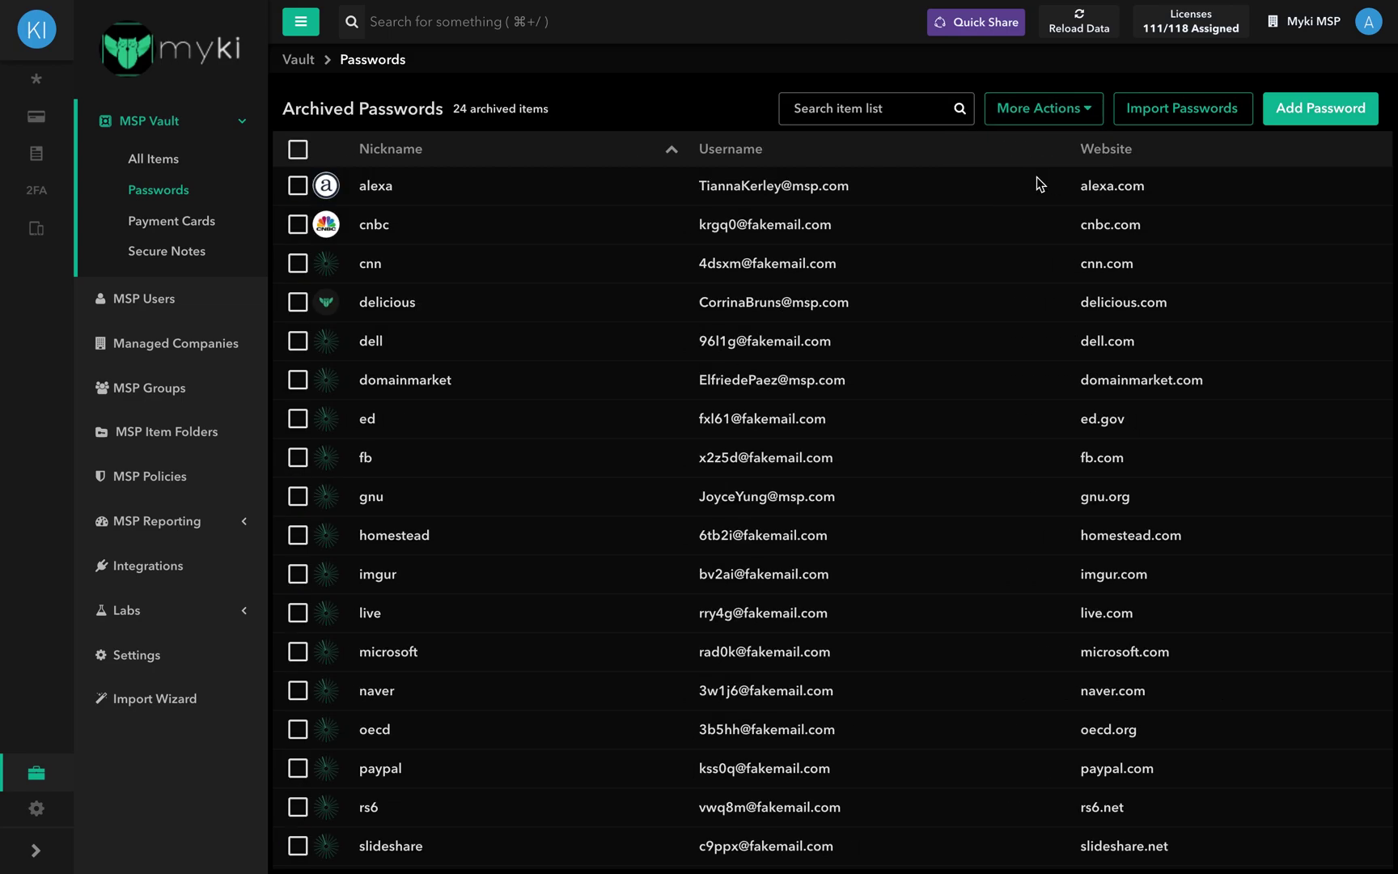
left_click(297, 187)
left_click(297, 226)
left_click(297, 264)
left_click(297, 303)
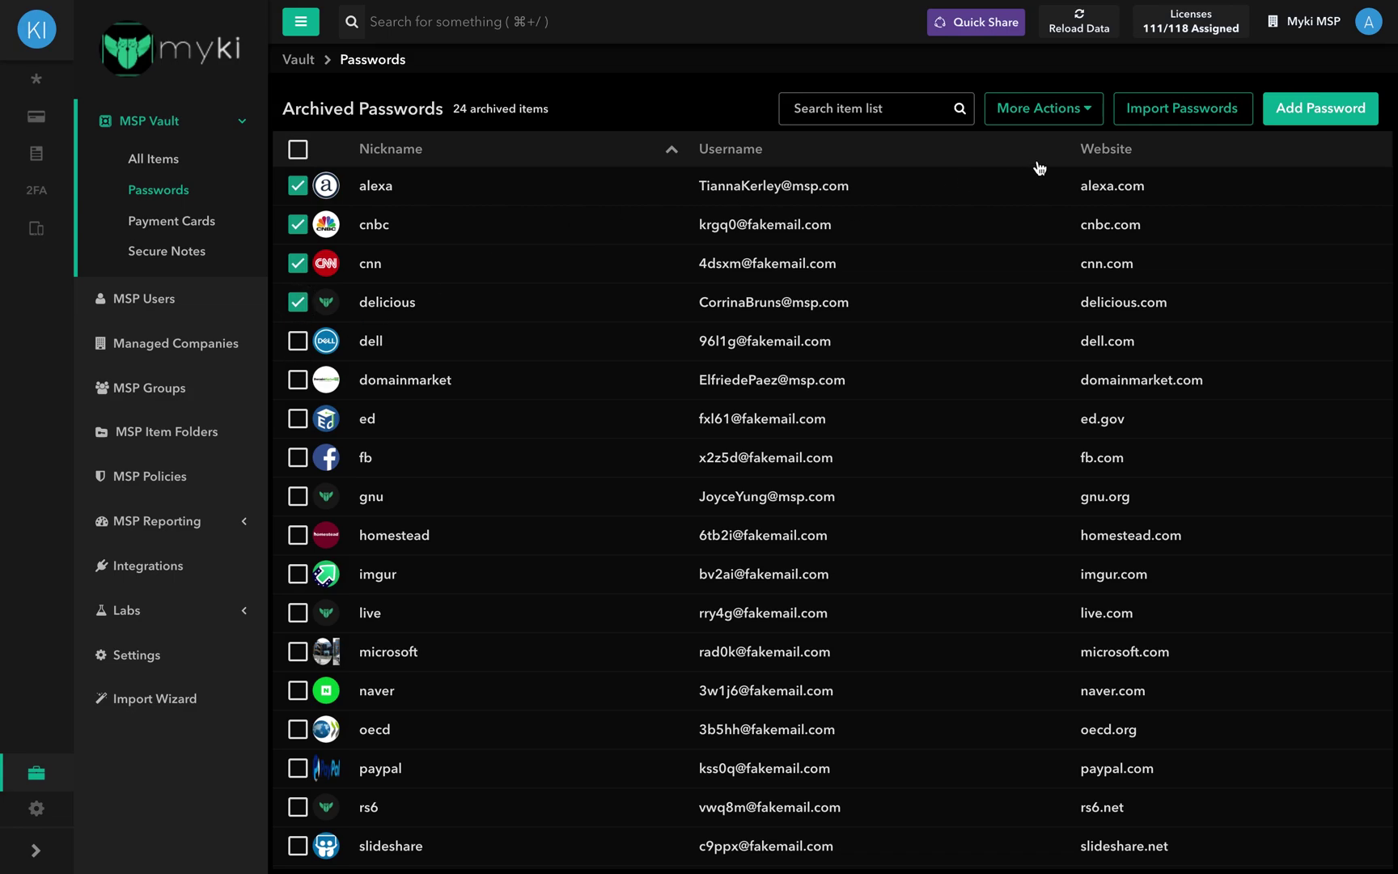
left_click(1079, 109)
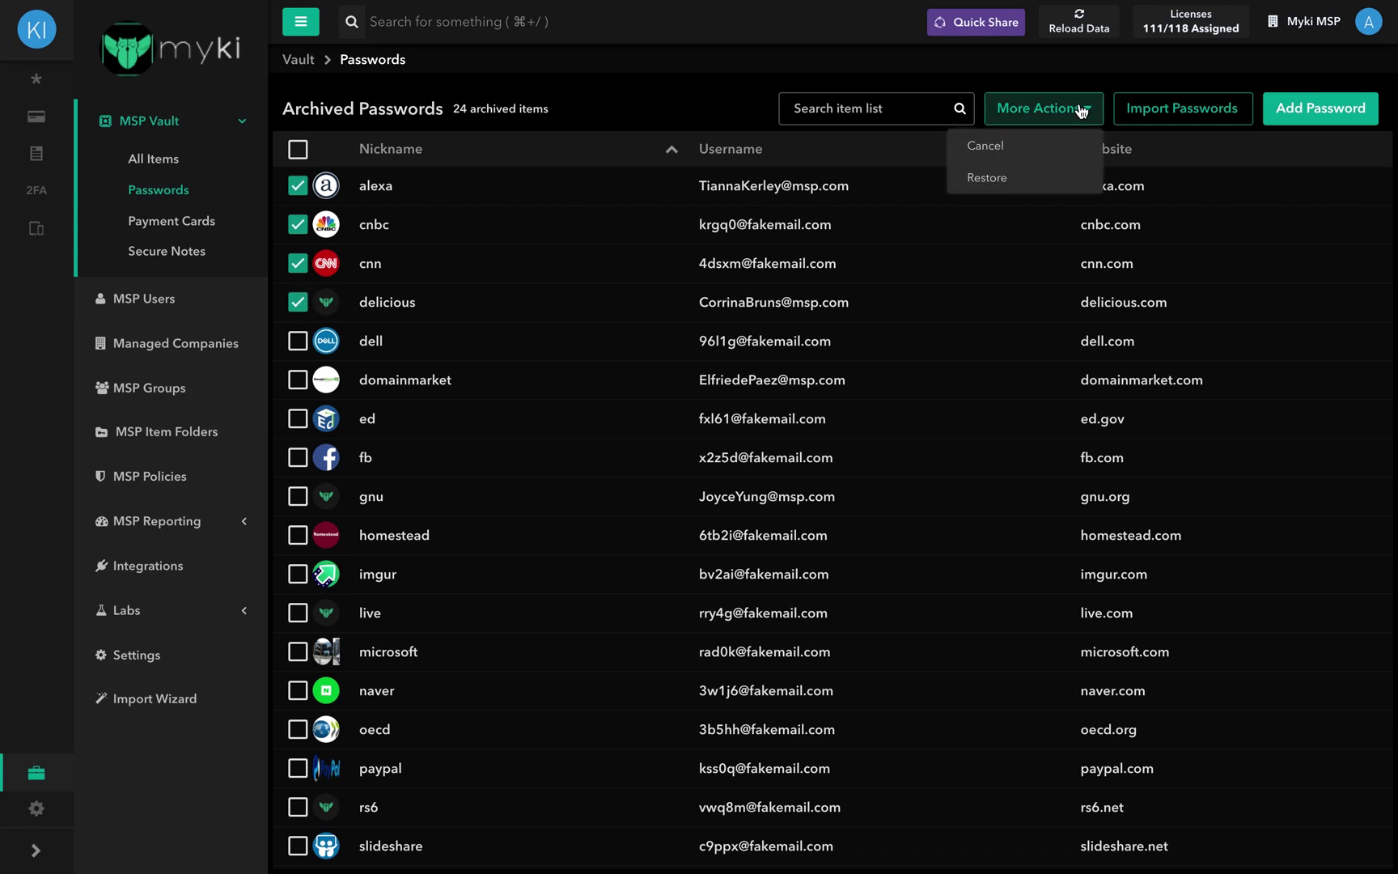
left_click(987, 177)
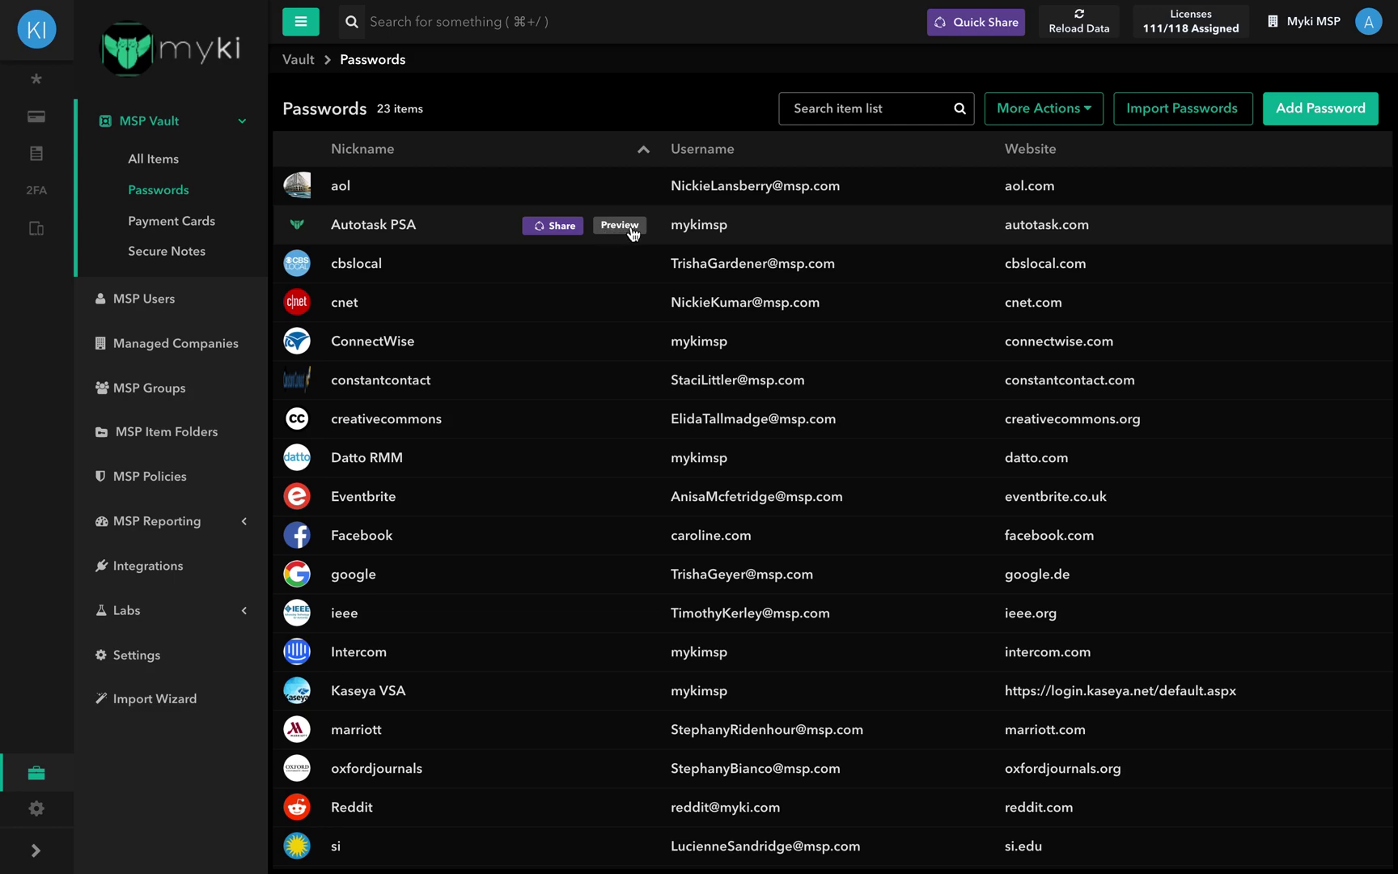
left_click(630, 230)
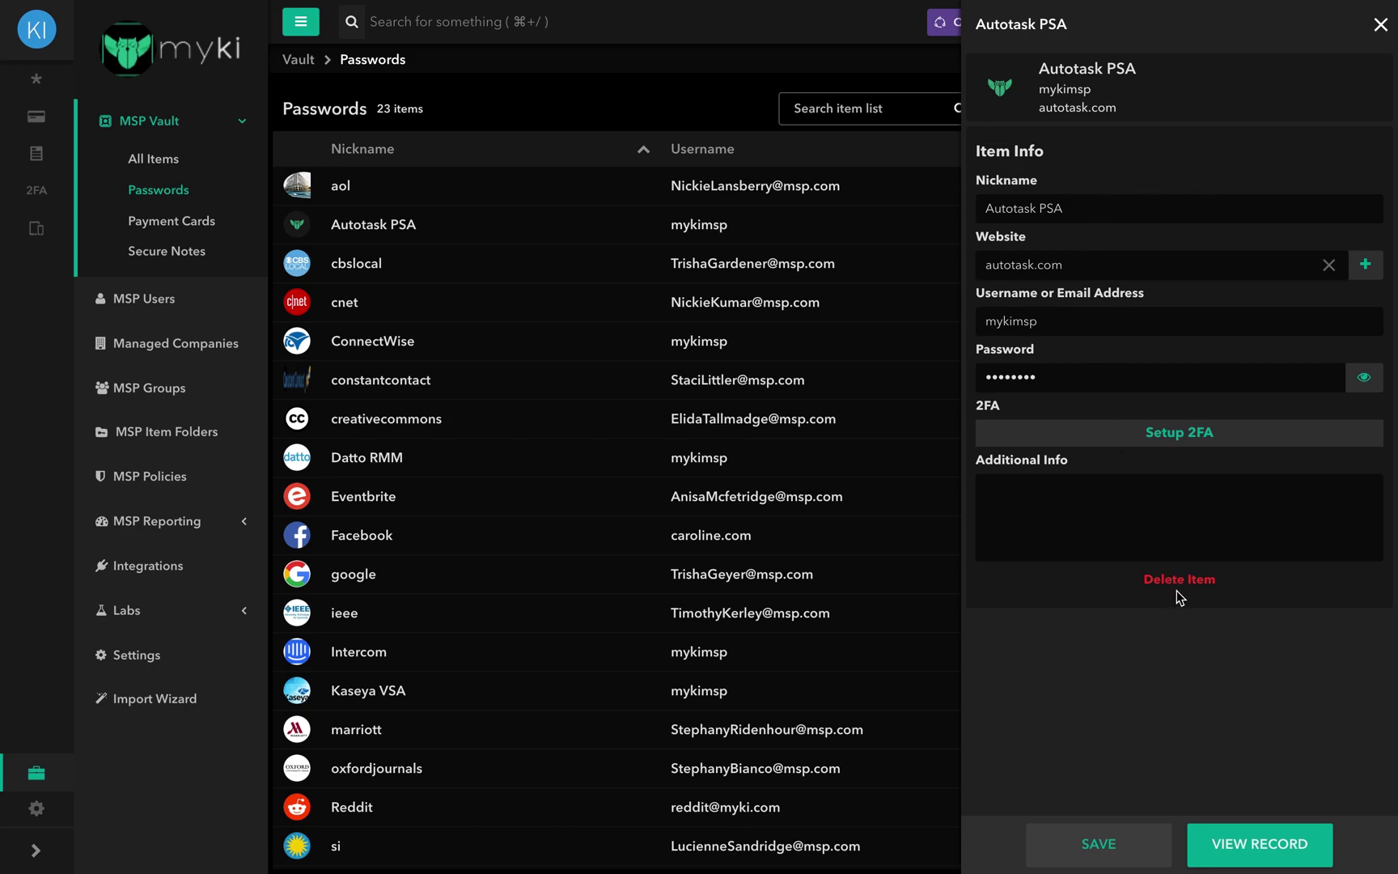
left_click(1379, 24)
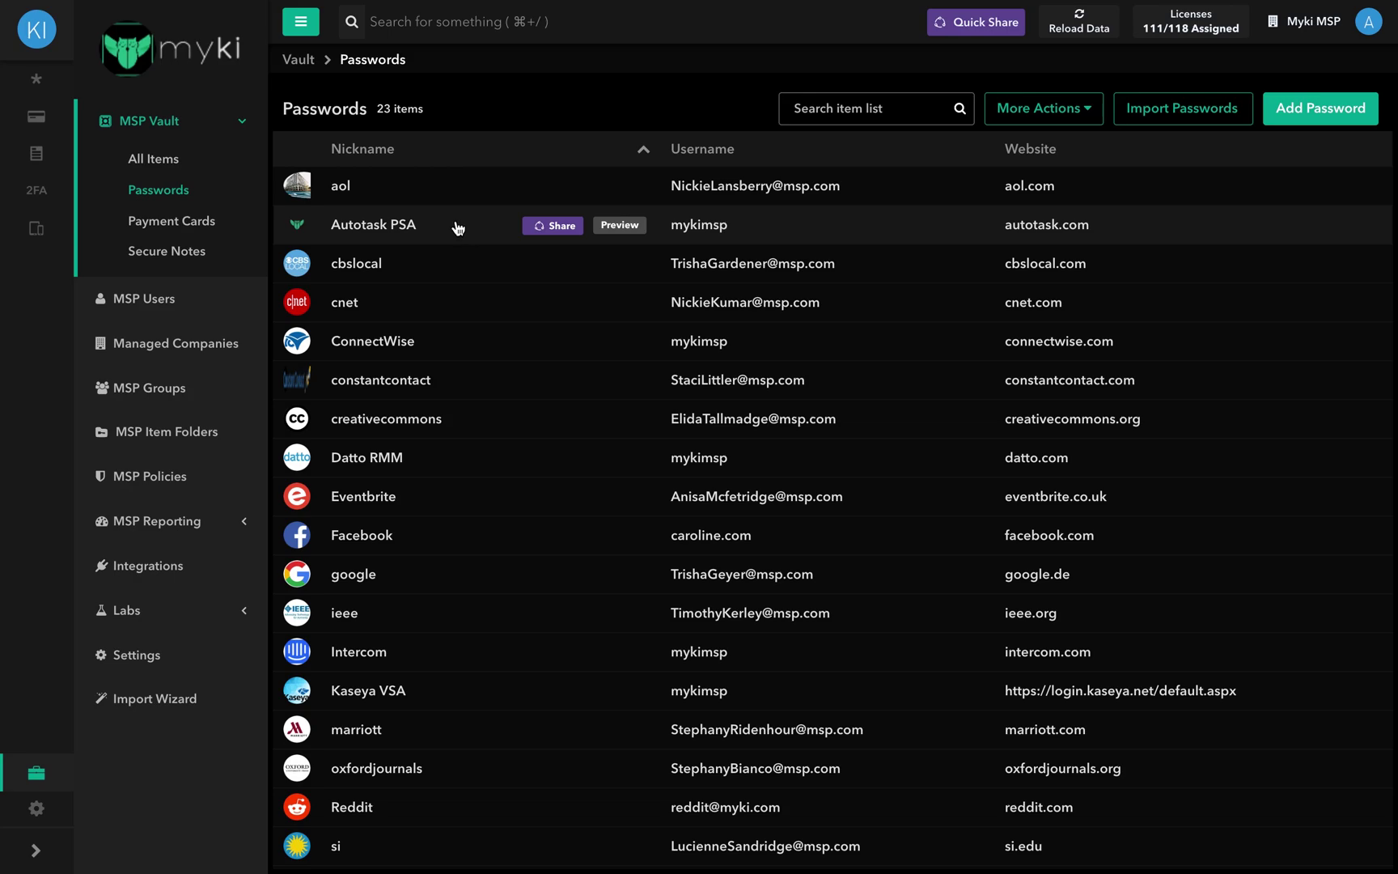
Step: Open the Autotask PSA item's Info page and scroll through its details
left_click(411, 225)
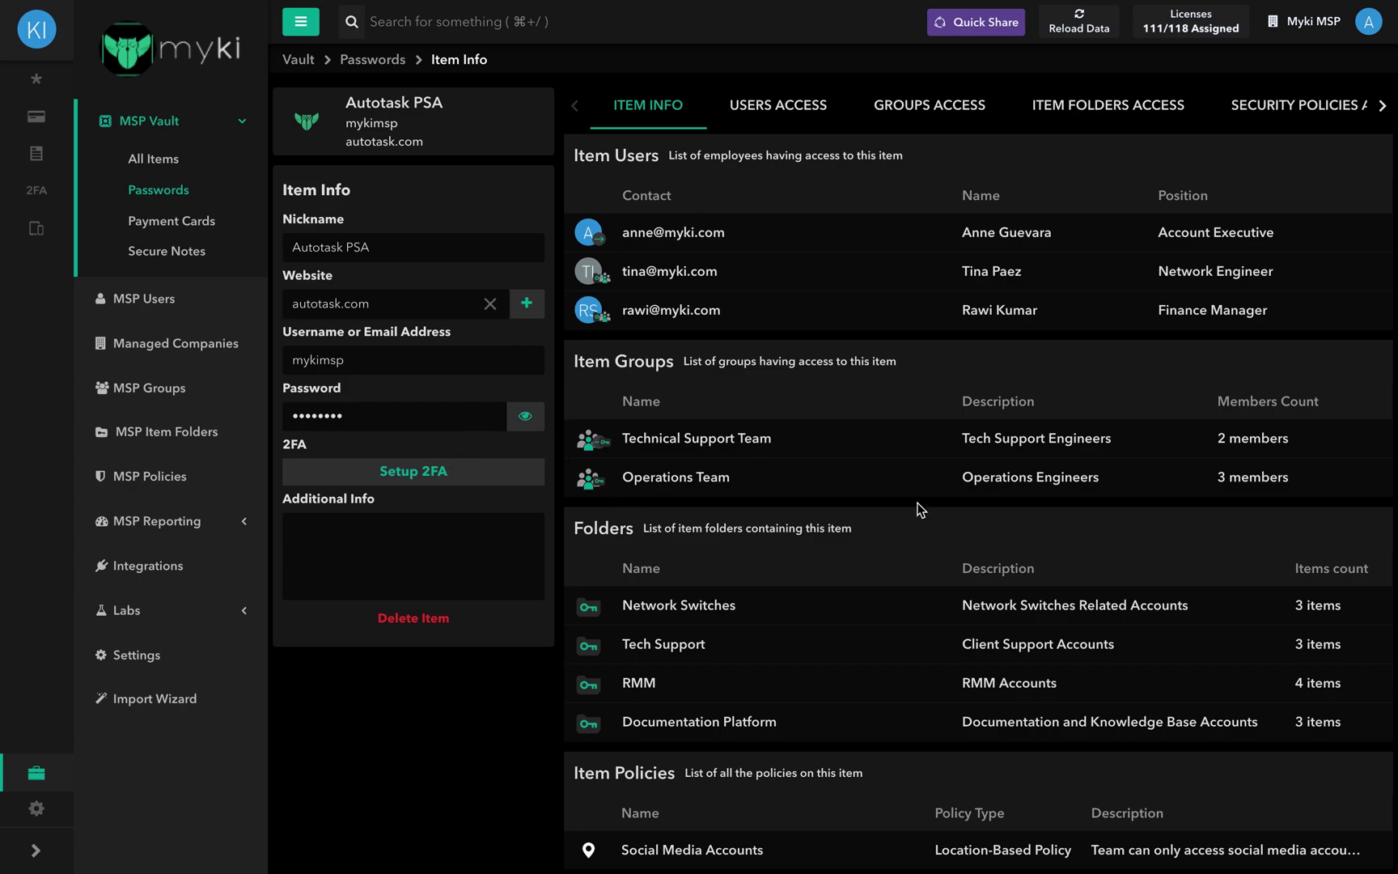
scroll(932, 681, "down", 1)
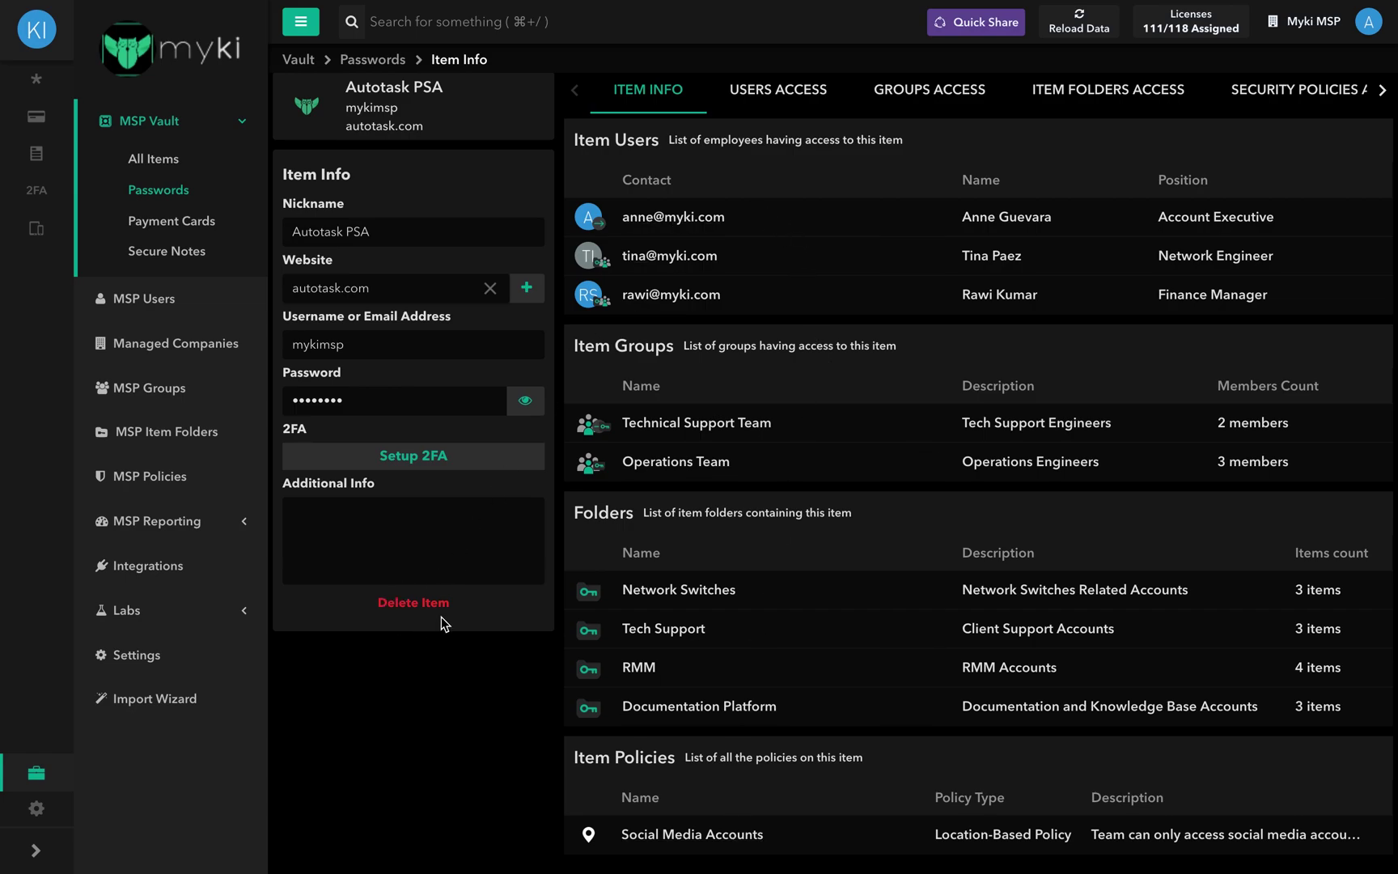
left_click(771, 99)
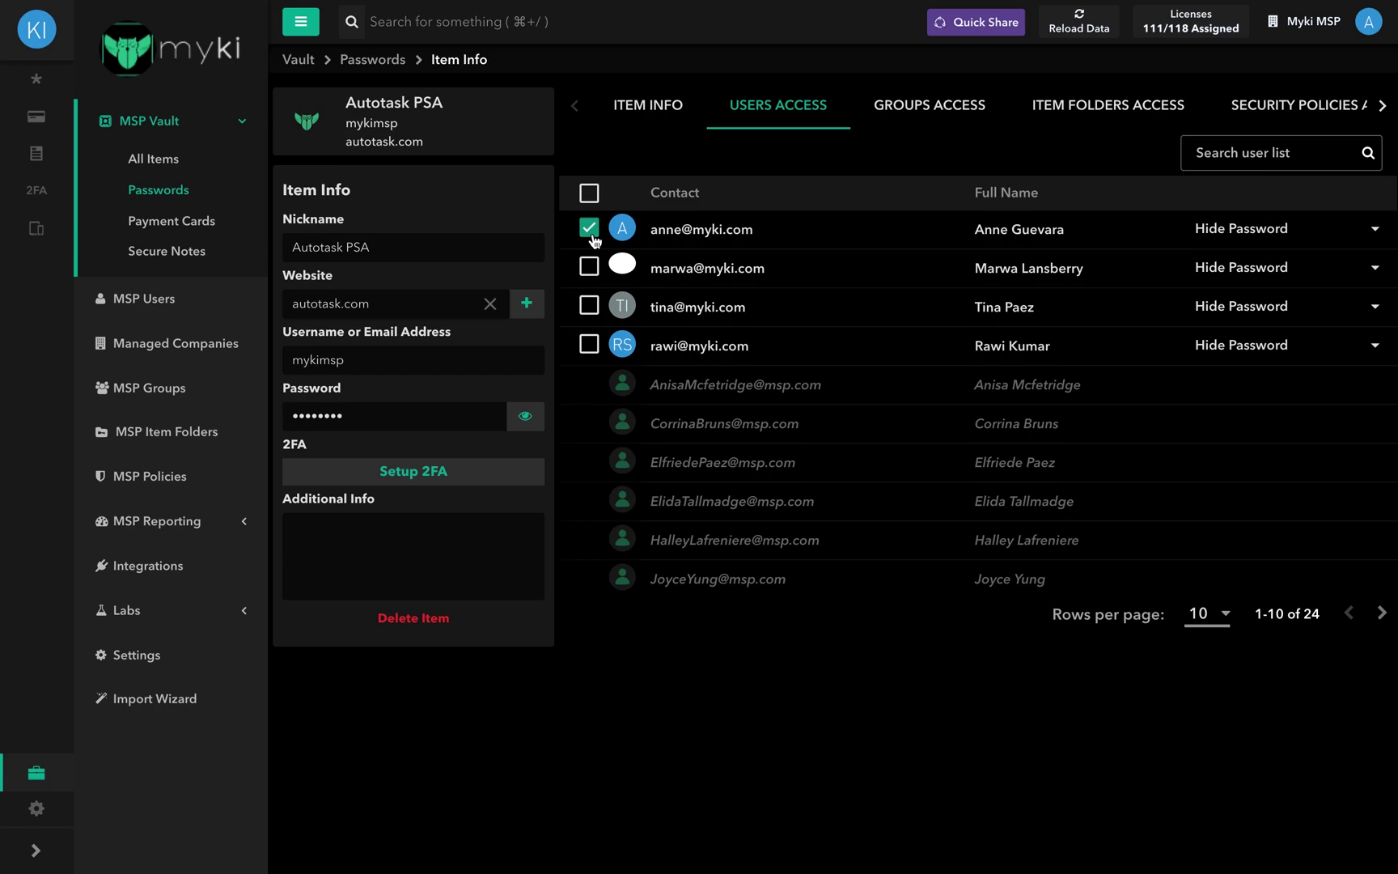
Step: Tick then untick two users' access boxes, and search users for 'anne' before clearing it
left_click(590, 267)
left_click(590, 306)
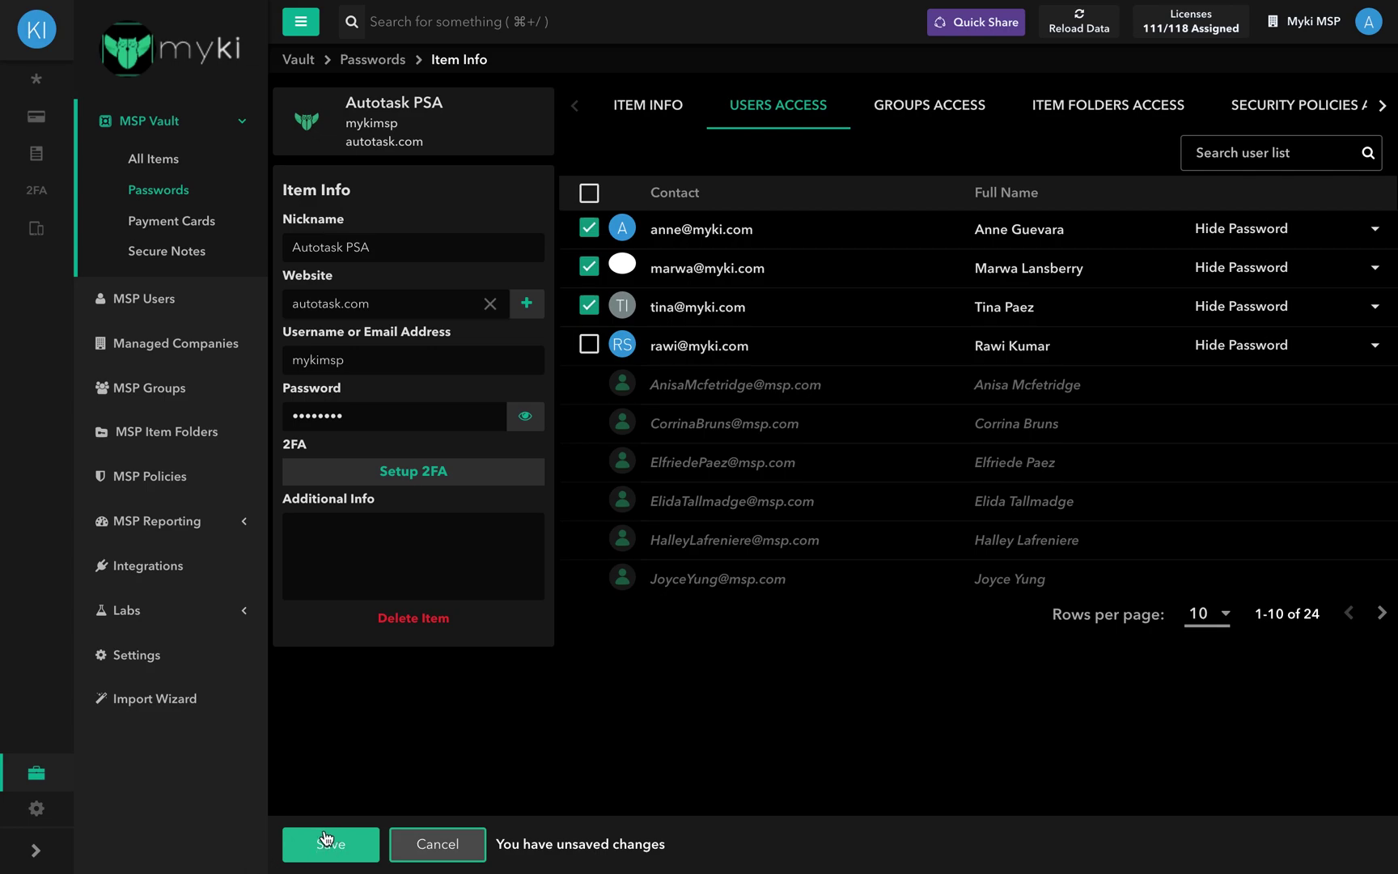
left_click(591, 307)
left_click(589, 267)
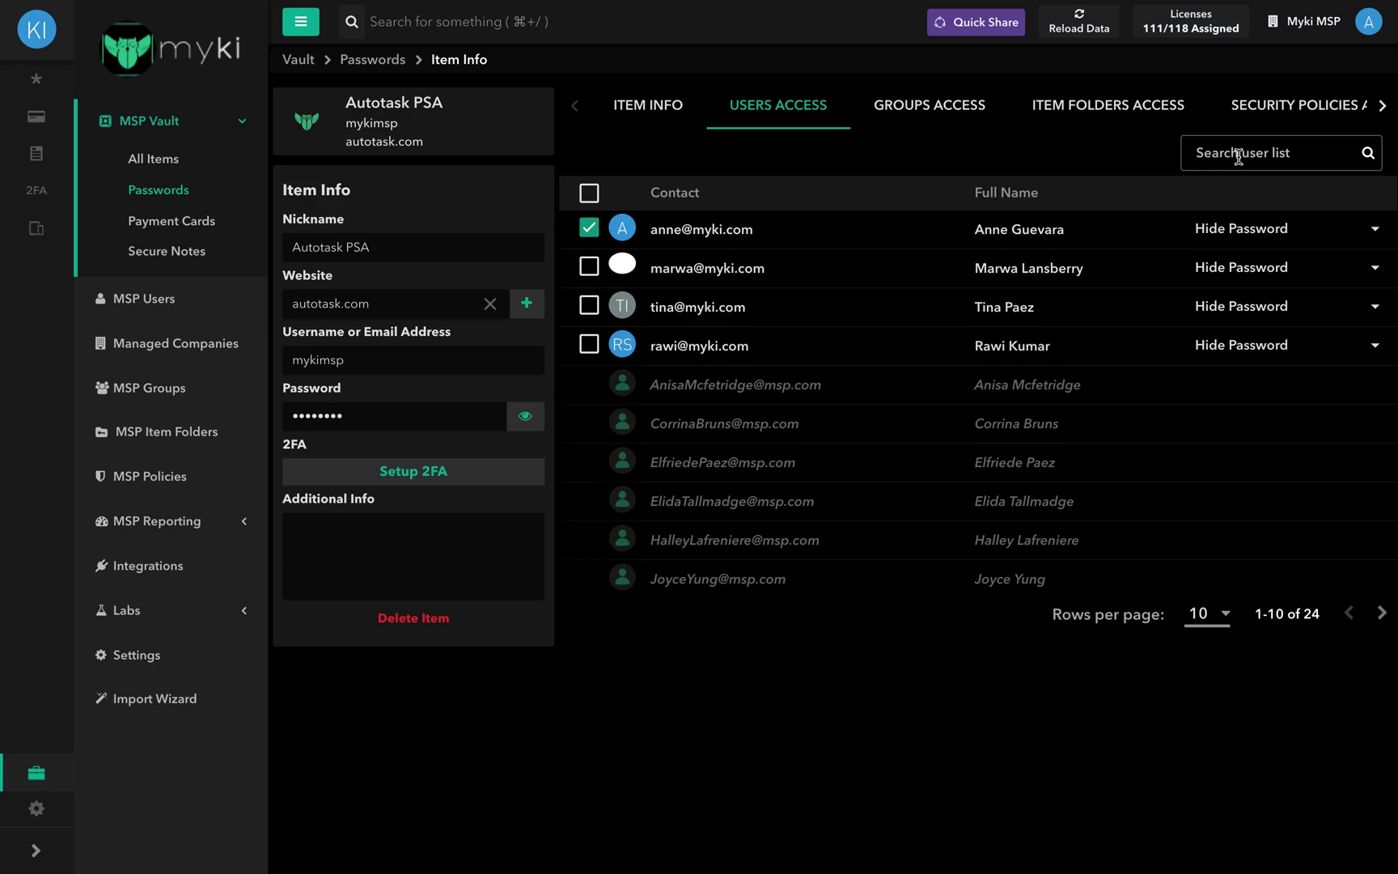
type("anne")
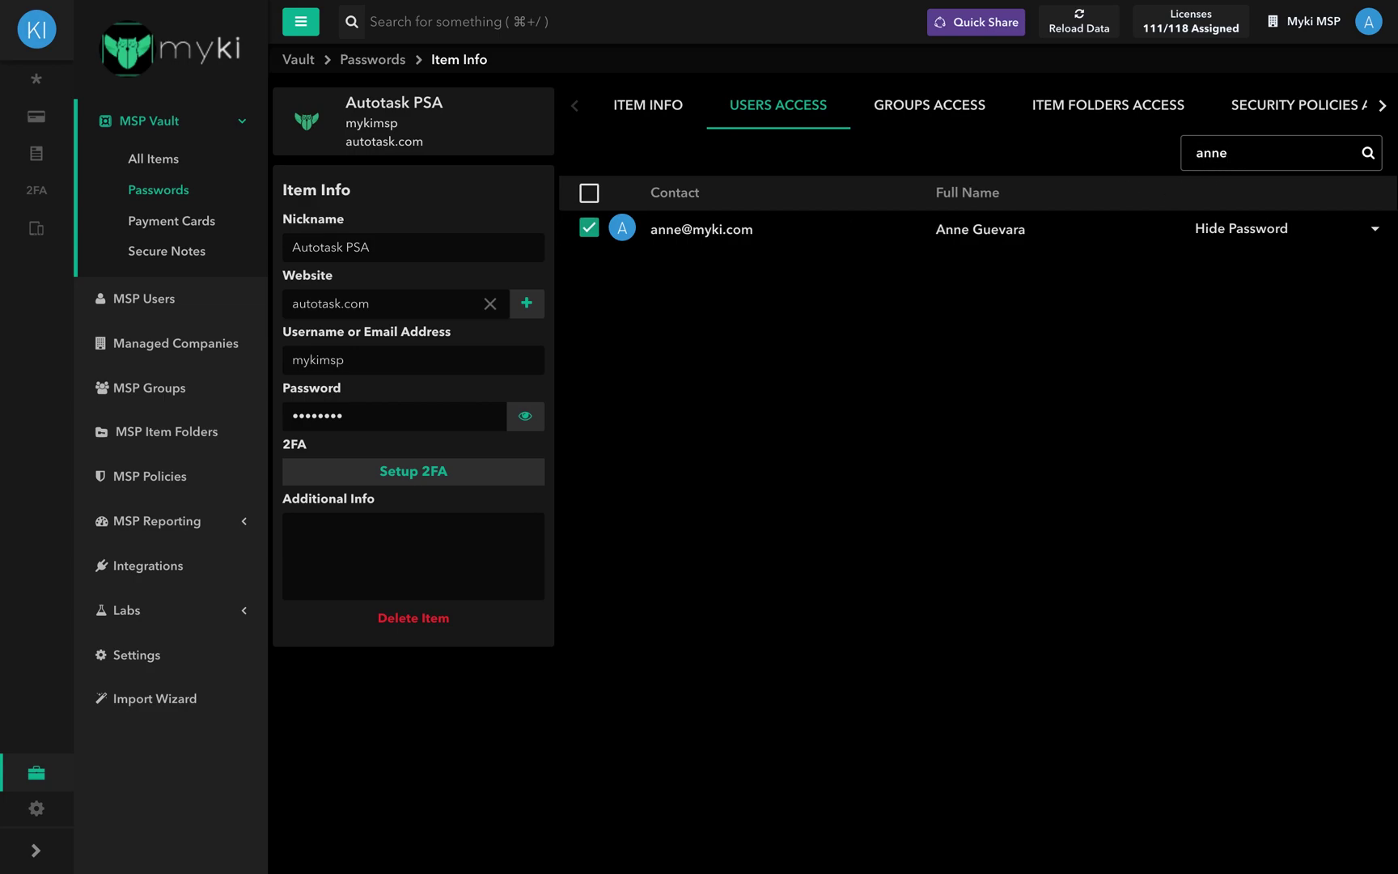
key("BackSpace")
key("BackSpace")
key("BackSpace")
key("BackSpace")
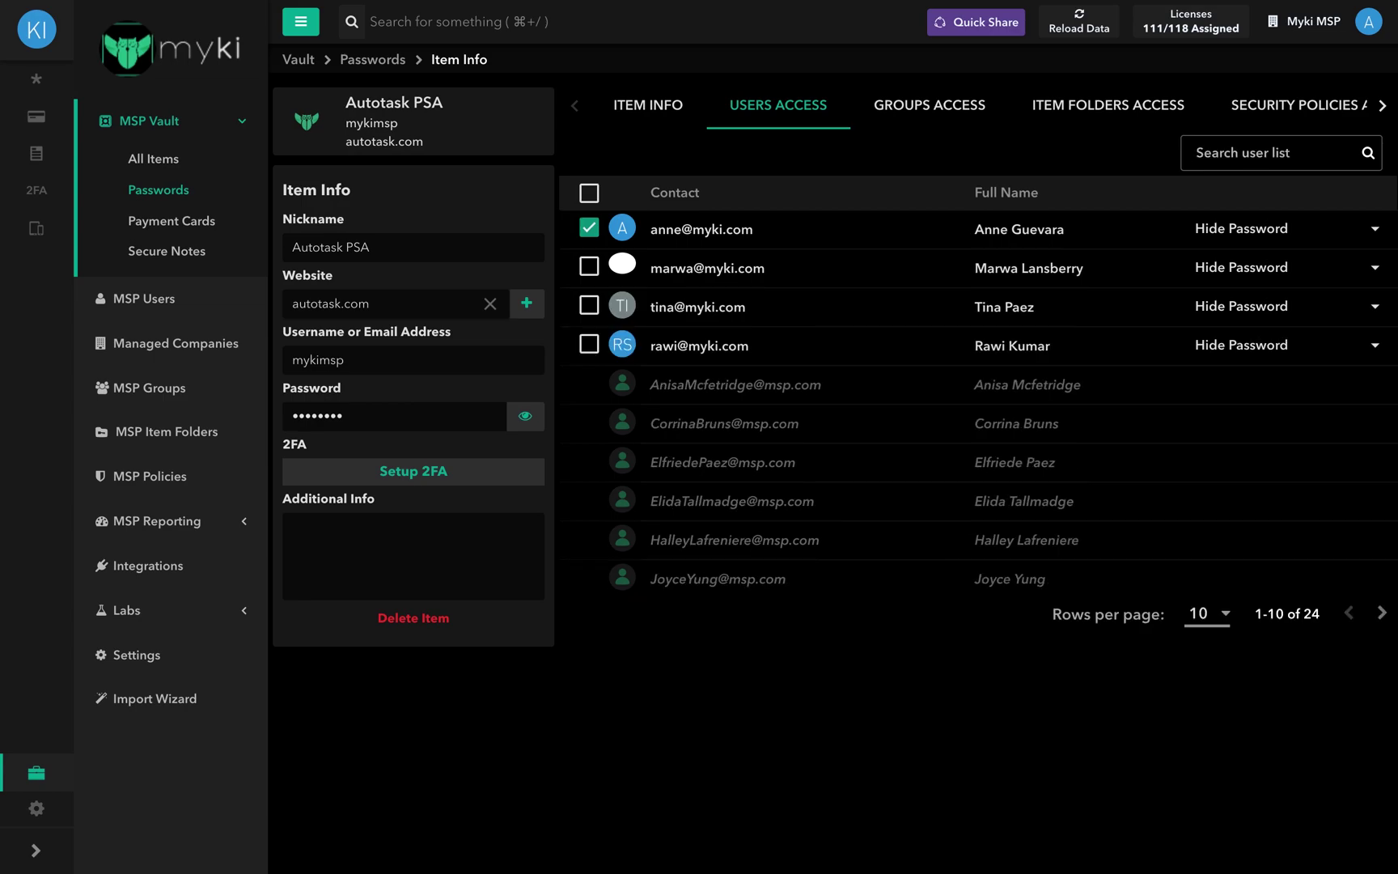
Step: On Groups Access, toggle Dev team and Finance Team on and off, and try a 'dev' search
left_click(929, 108)
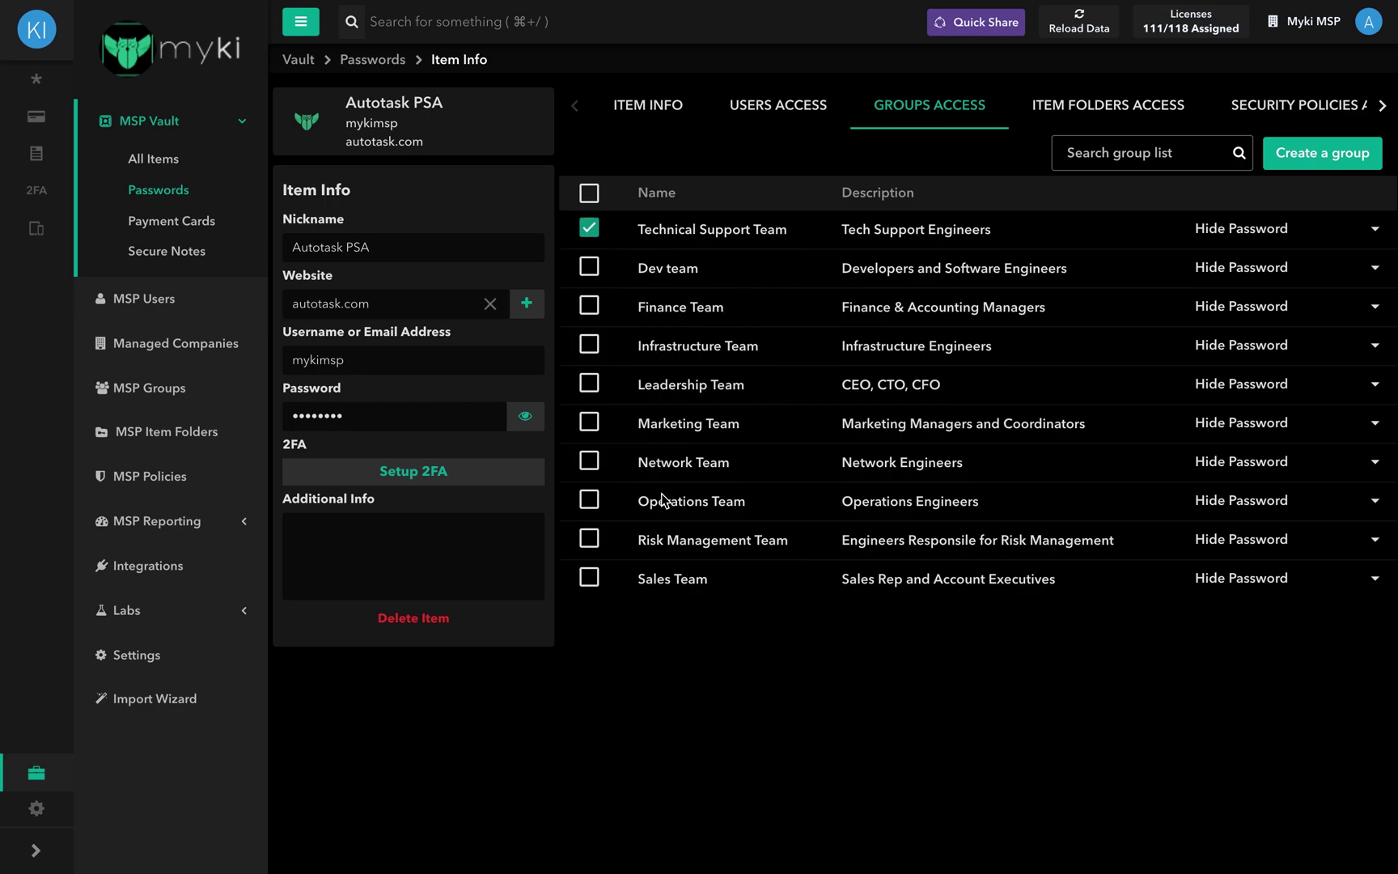
left_click(589, 267)
left_click(589, 308)
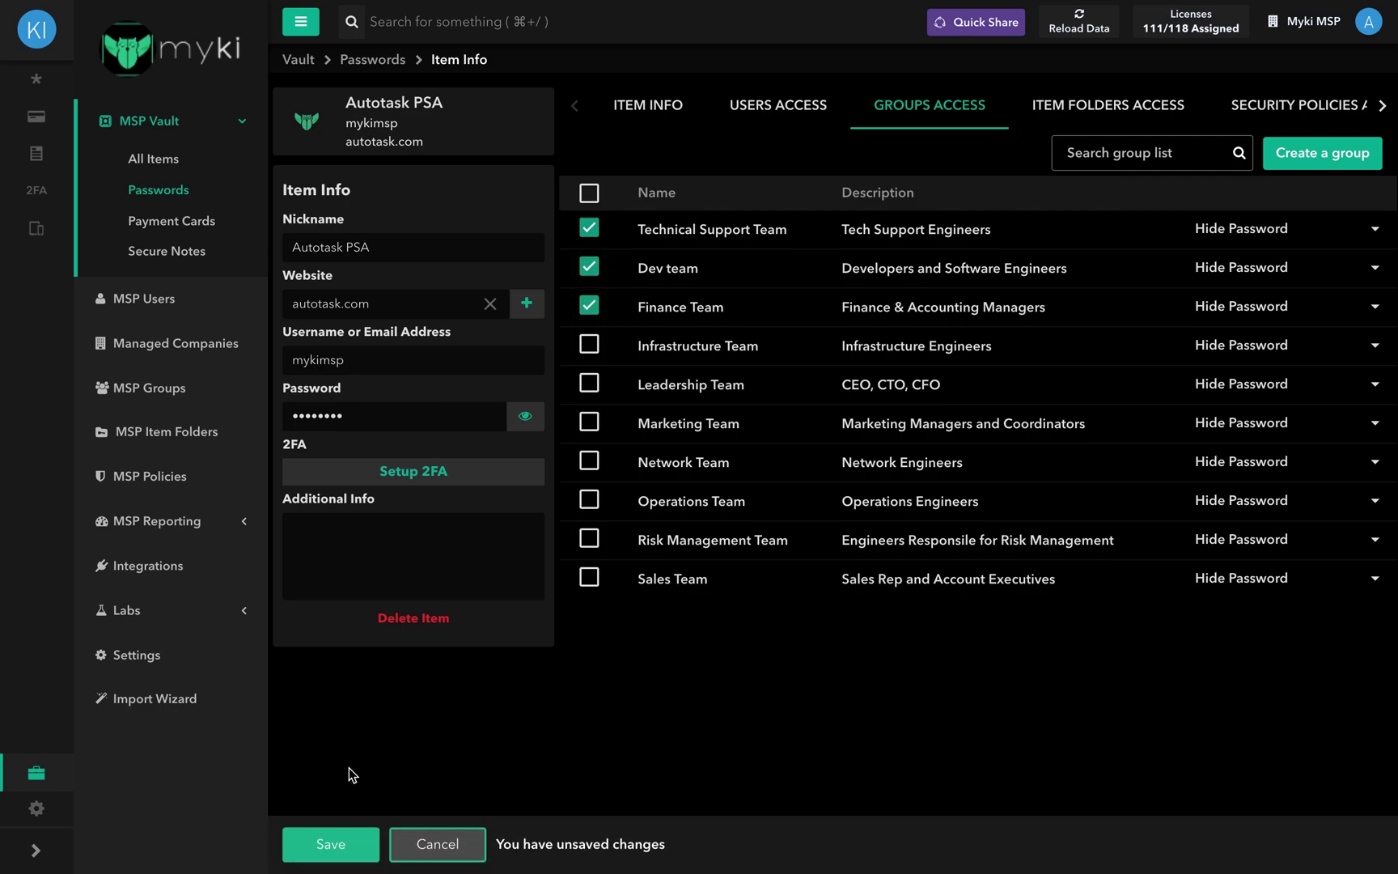
left_click(591, 306)
left_click(590, 267)
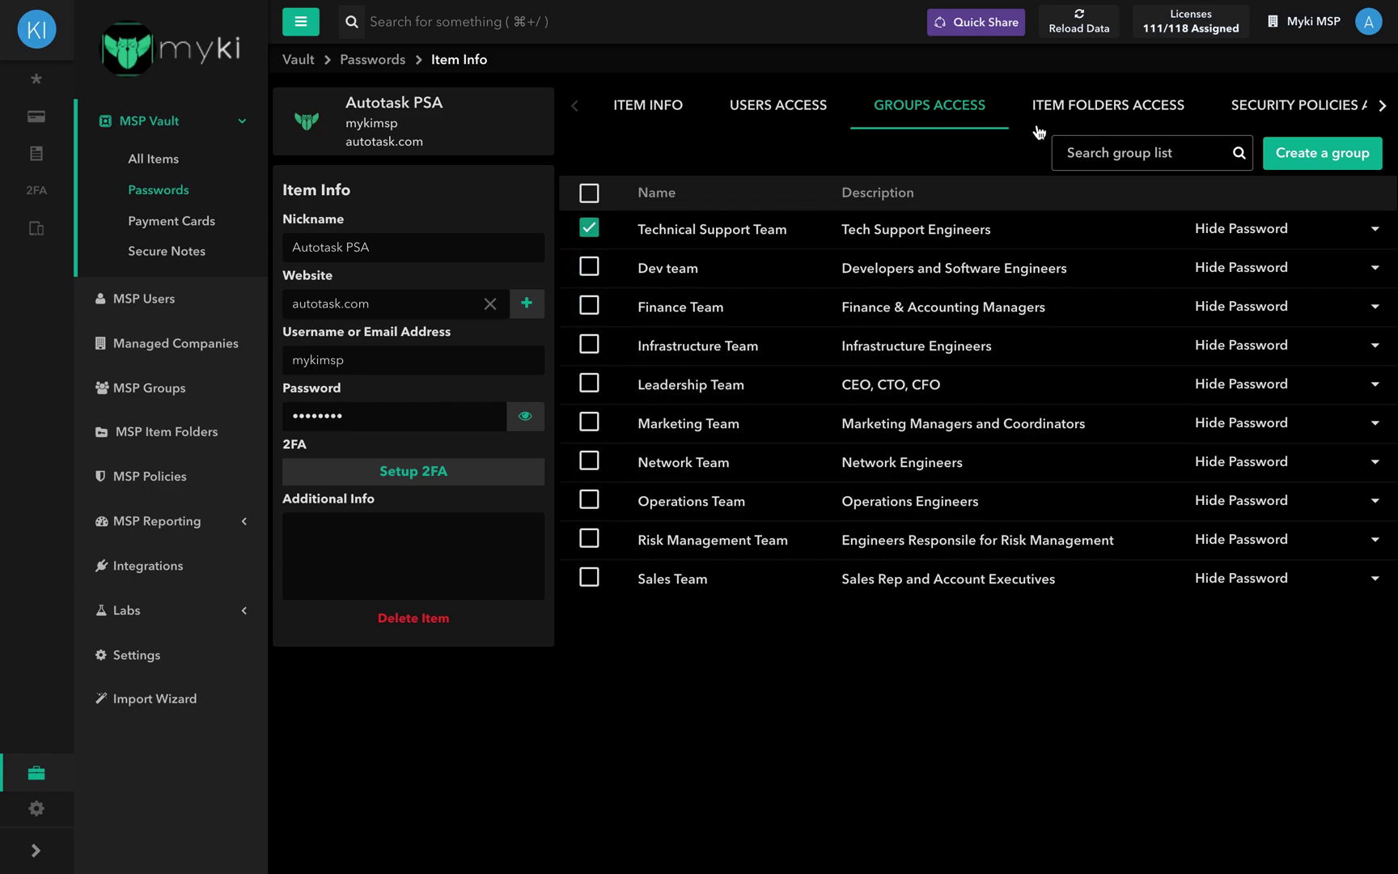
type("dev")
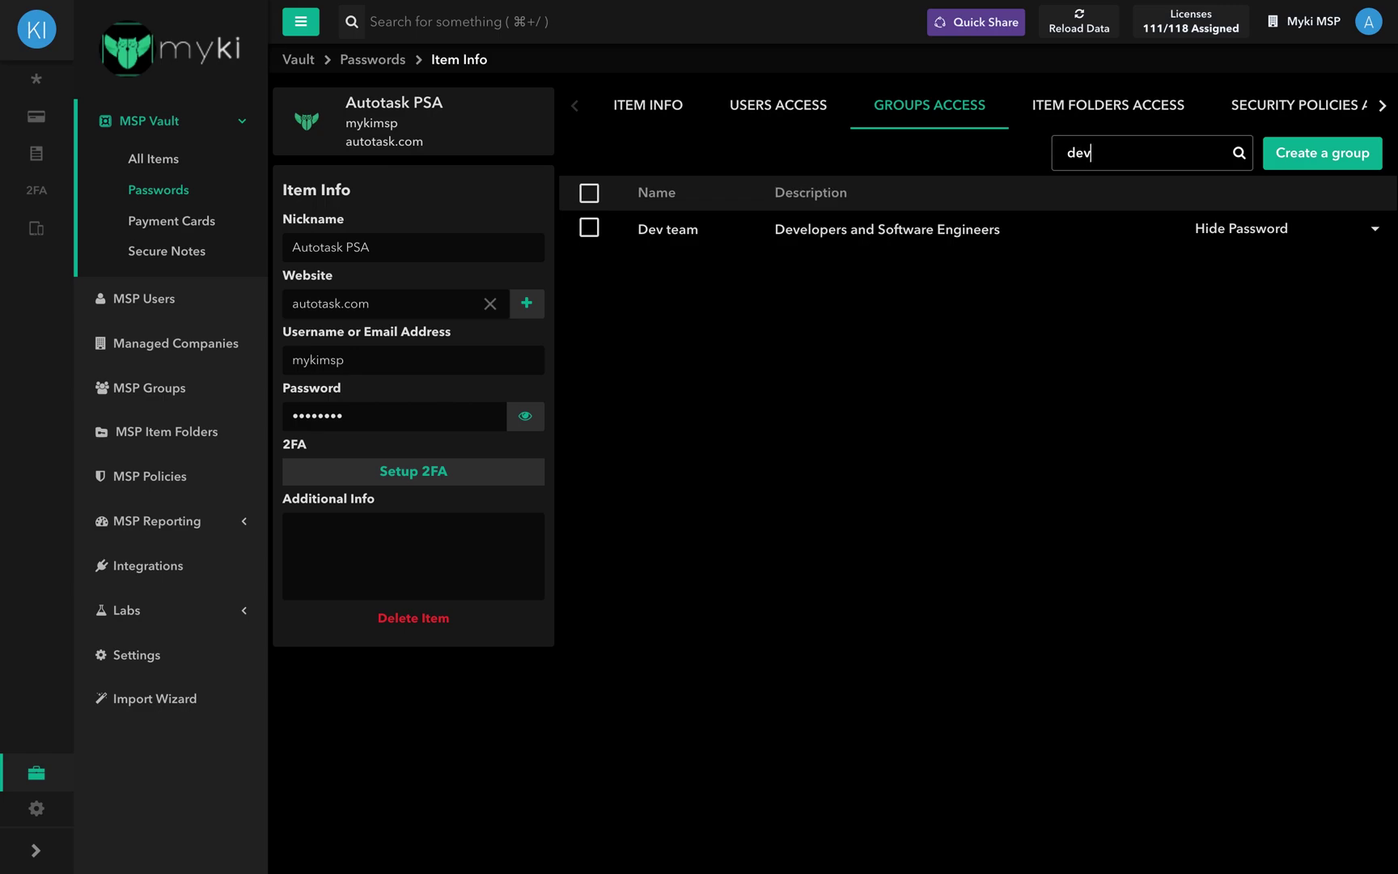
key("BackSpace")
key("BackSpace")
key("BackSpace")
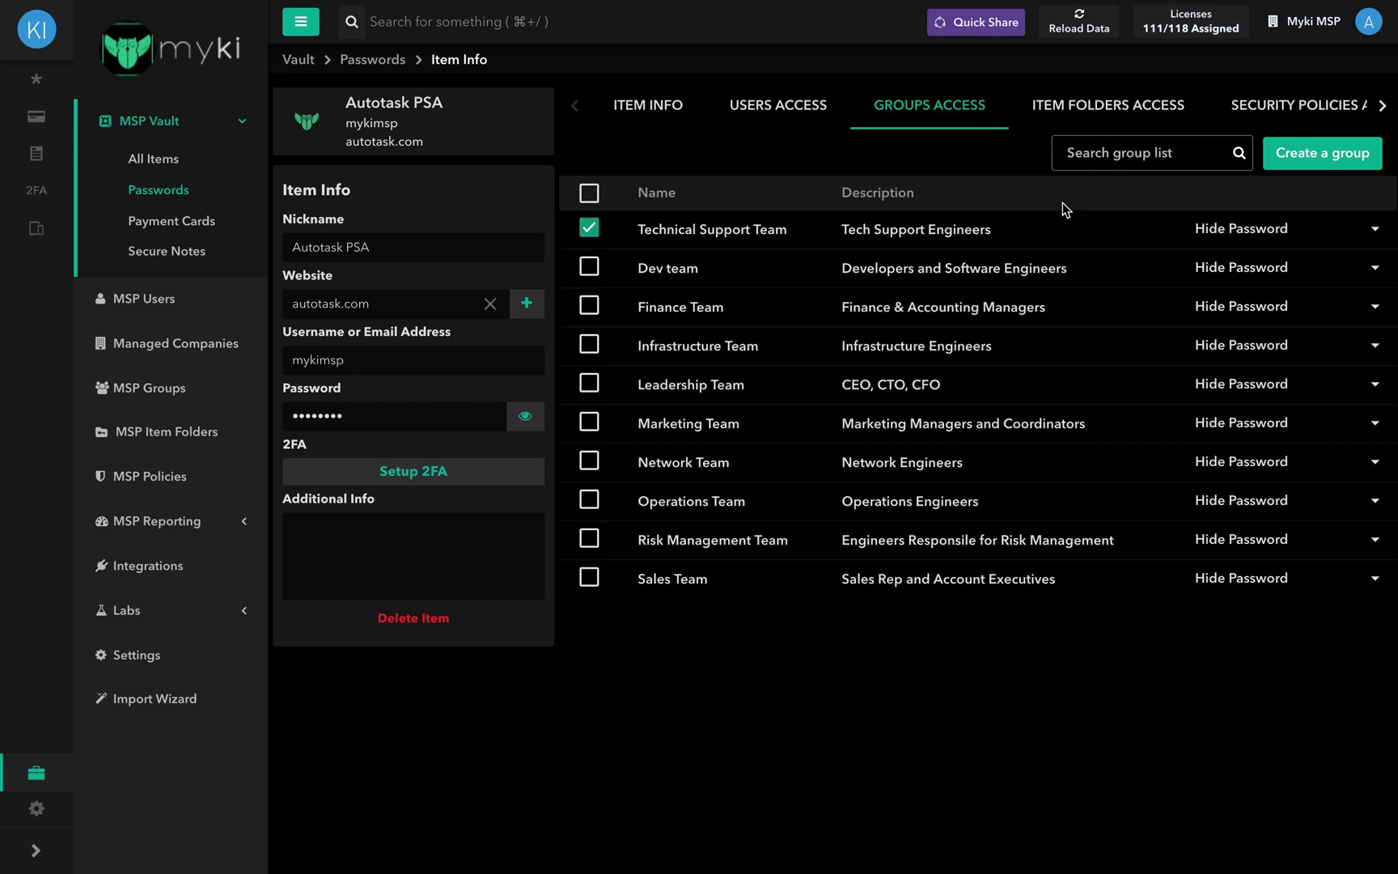
Step: Open the Create a group panel and close it without saving
left_click(1321, 156)
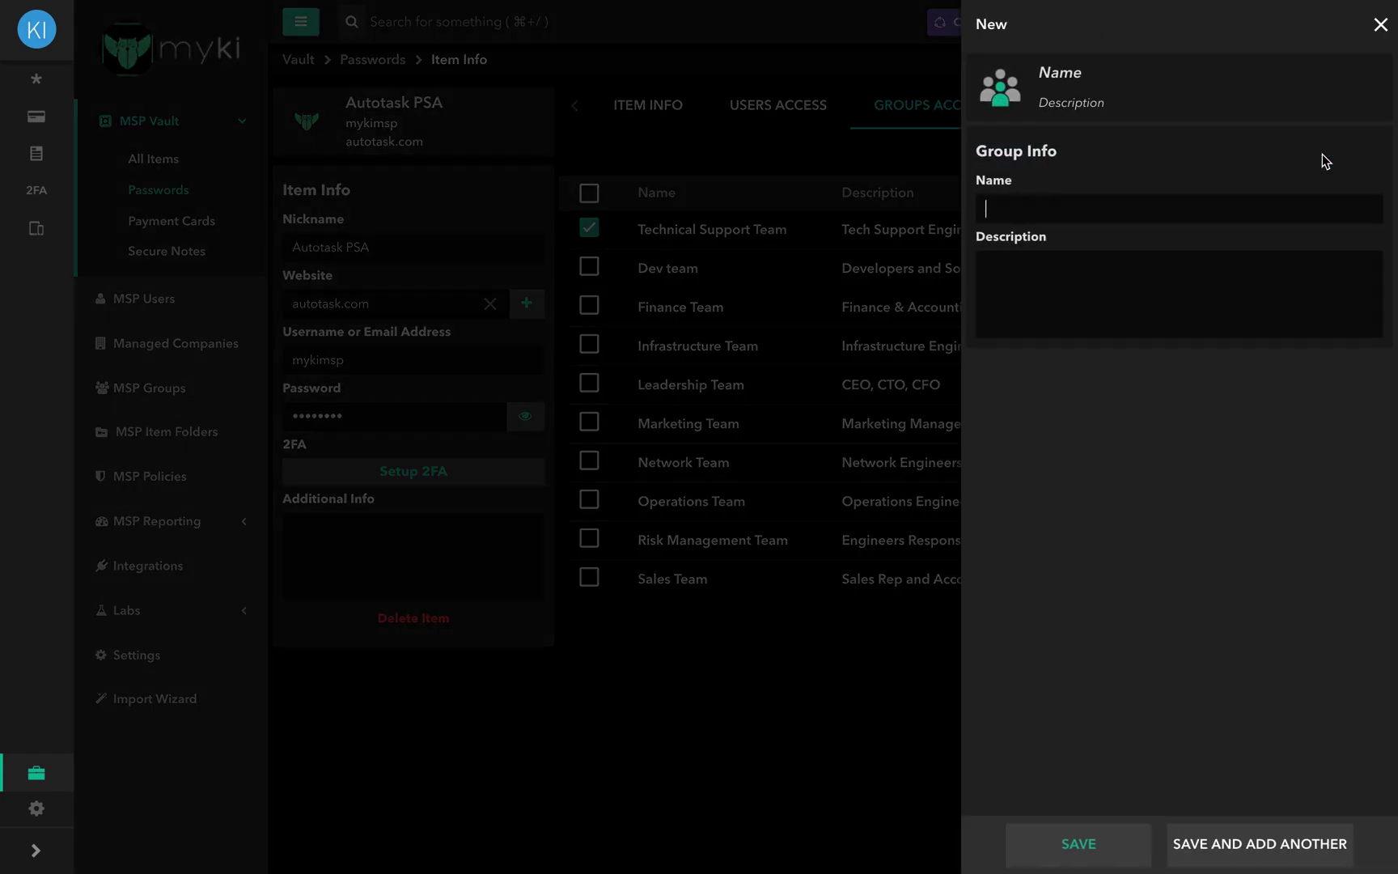
left_click(1381, 24)
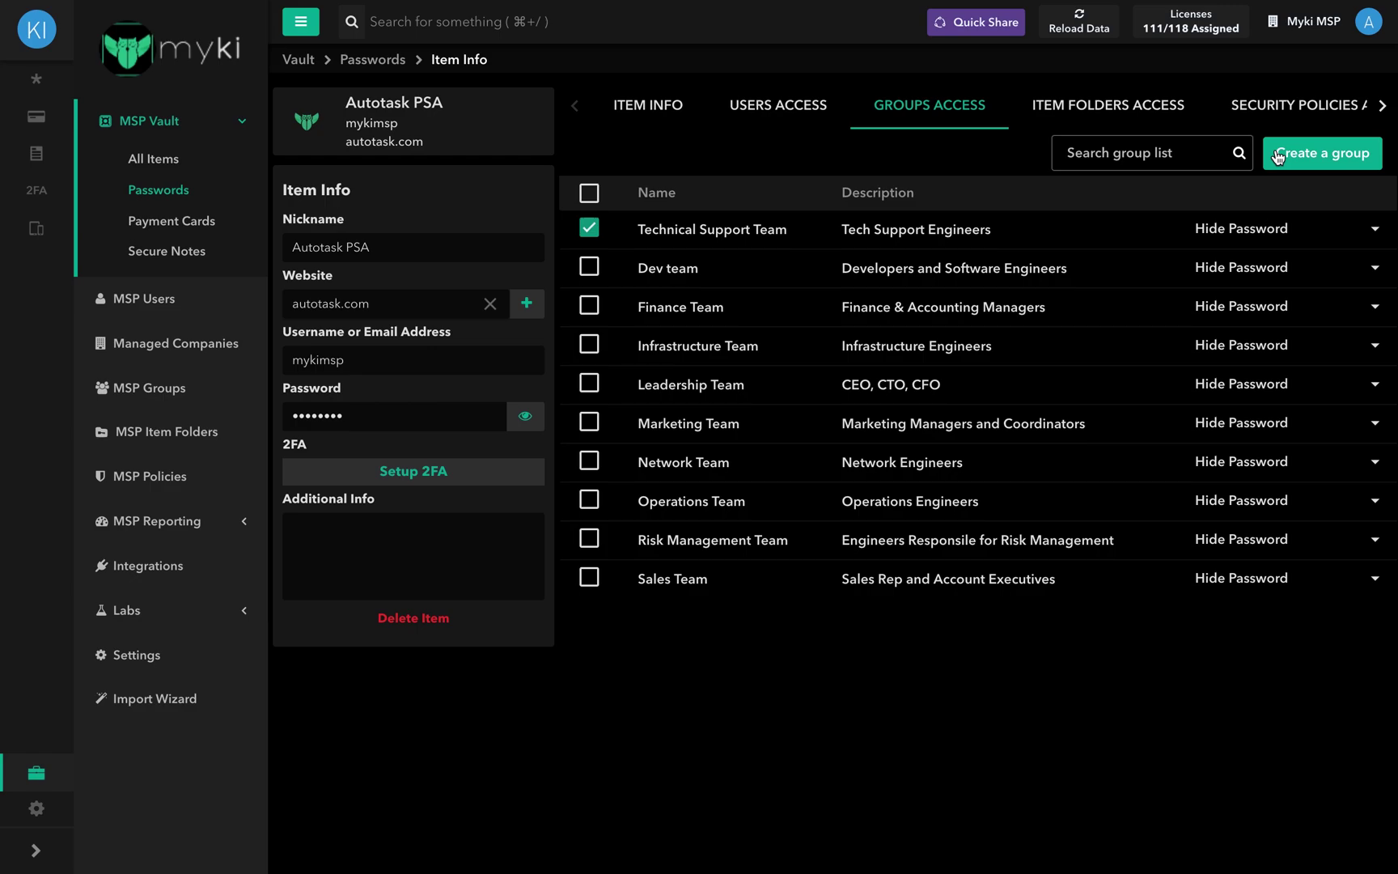
left_click(1139, 116)
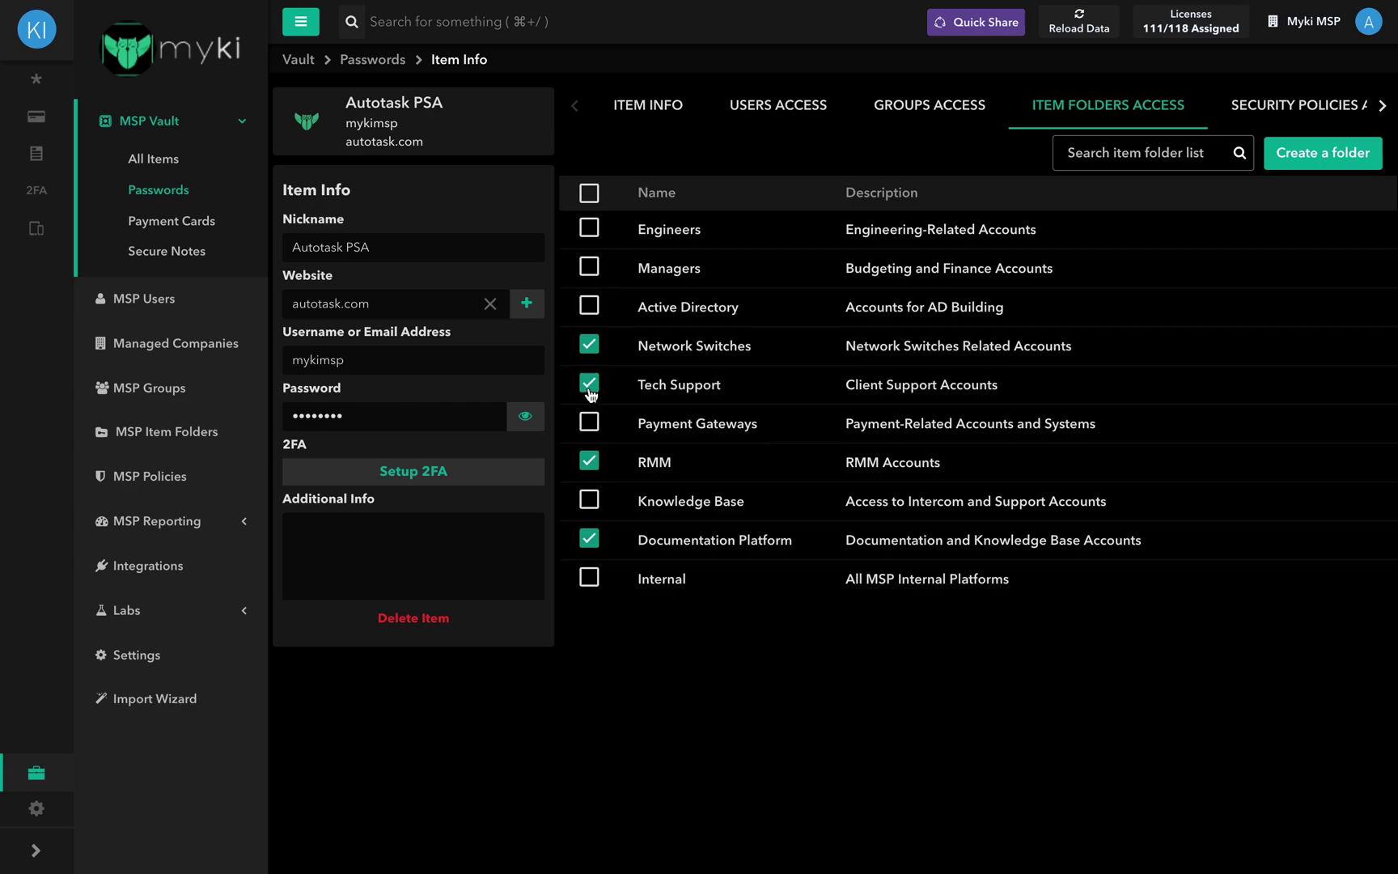
Step: Untick RMM and Documentation Platform, search folders for 'engin', then cancel the changes
left_click(589, 542)
left_click(590, 462)
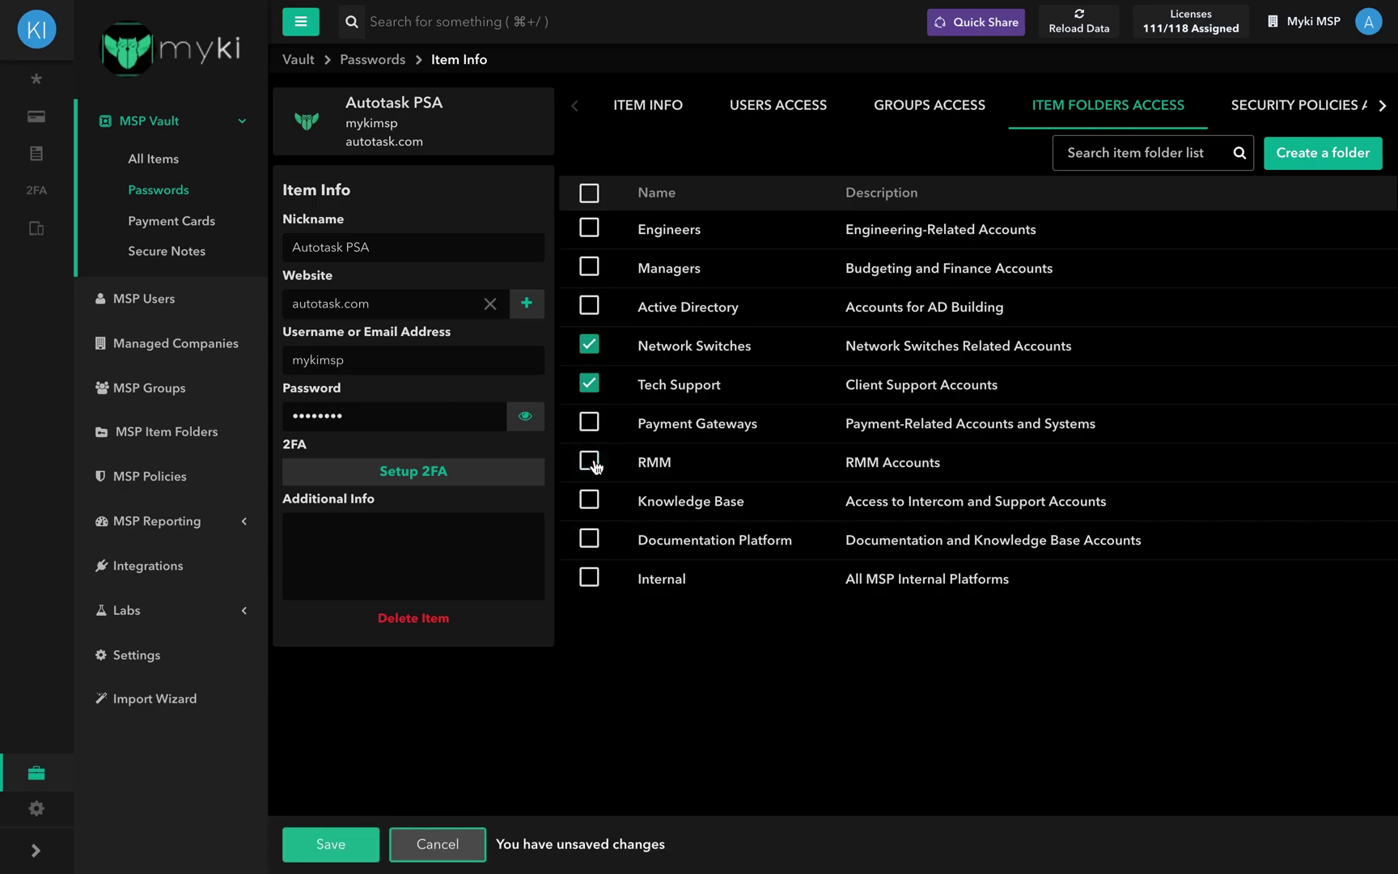
left_click(1107, 155)
type("engin")
key("BackSpace")
key("BackSpace")
key("BackSpace")
key("BackSpace")
key("BackSpace")
left_click(444, 841)
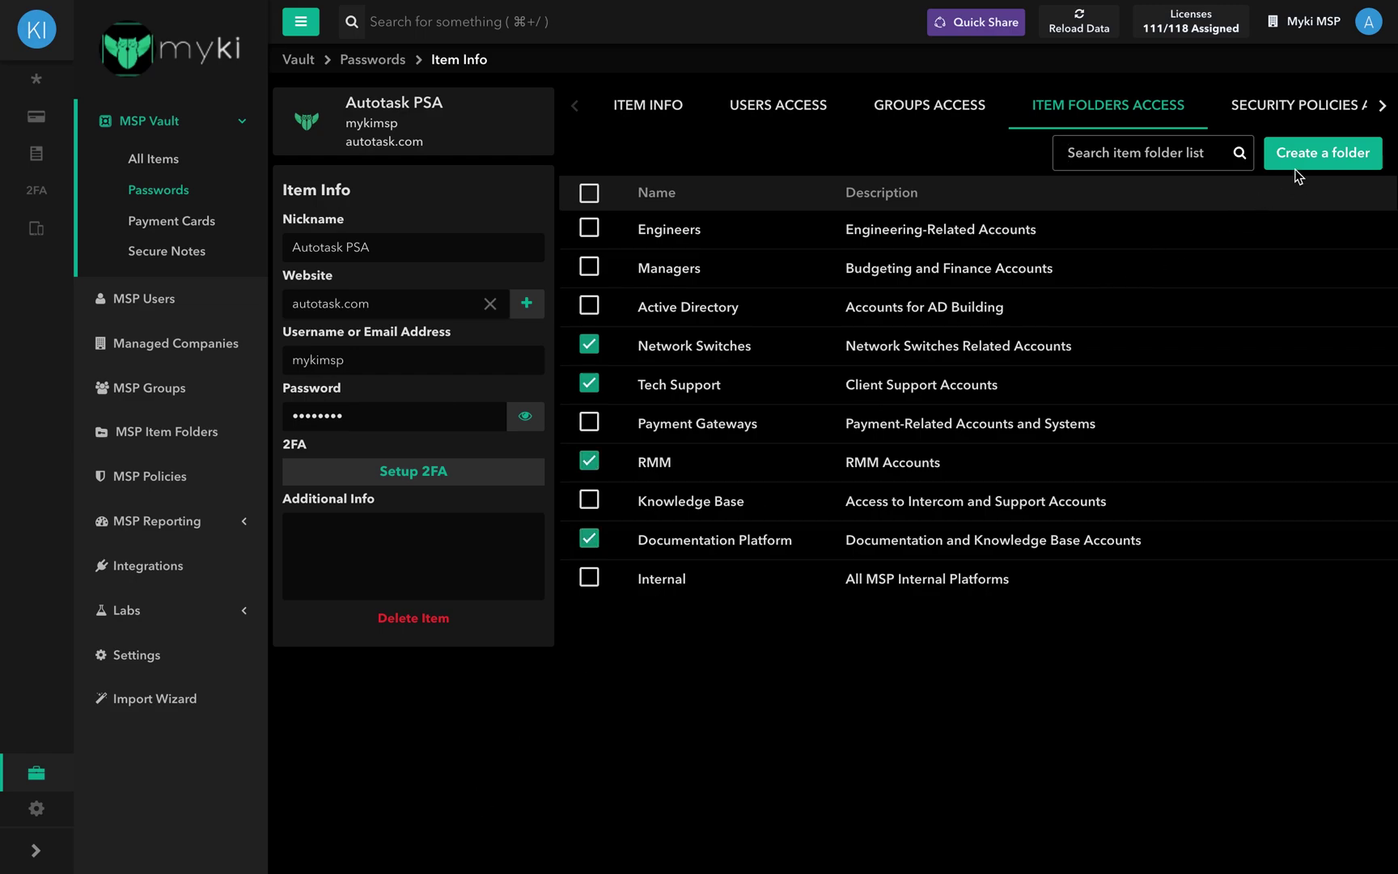
Step: Open the Create a folder form and close it without saving
left_click(1317, 156)
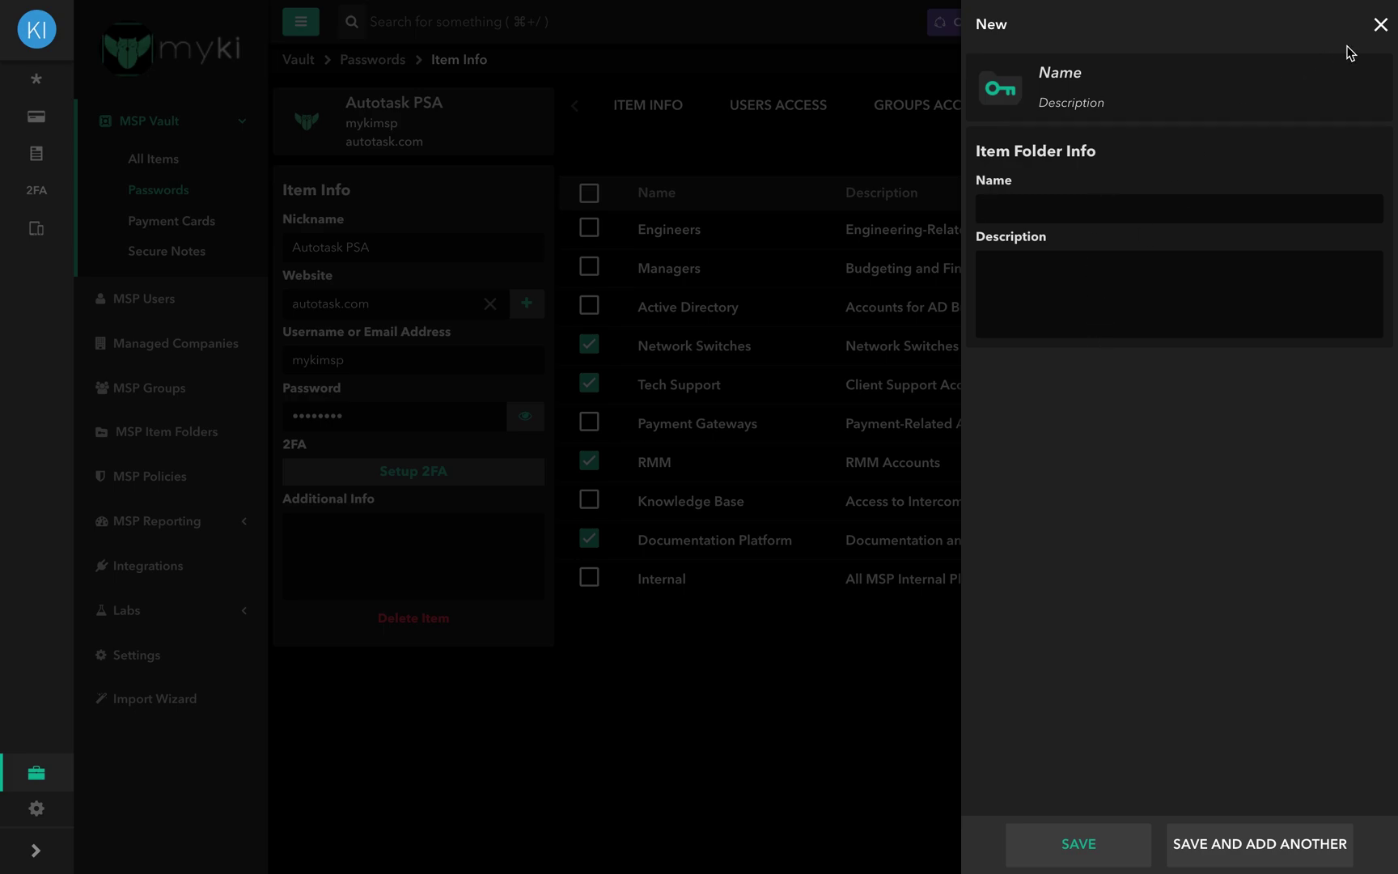
left_click(1381, 26)
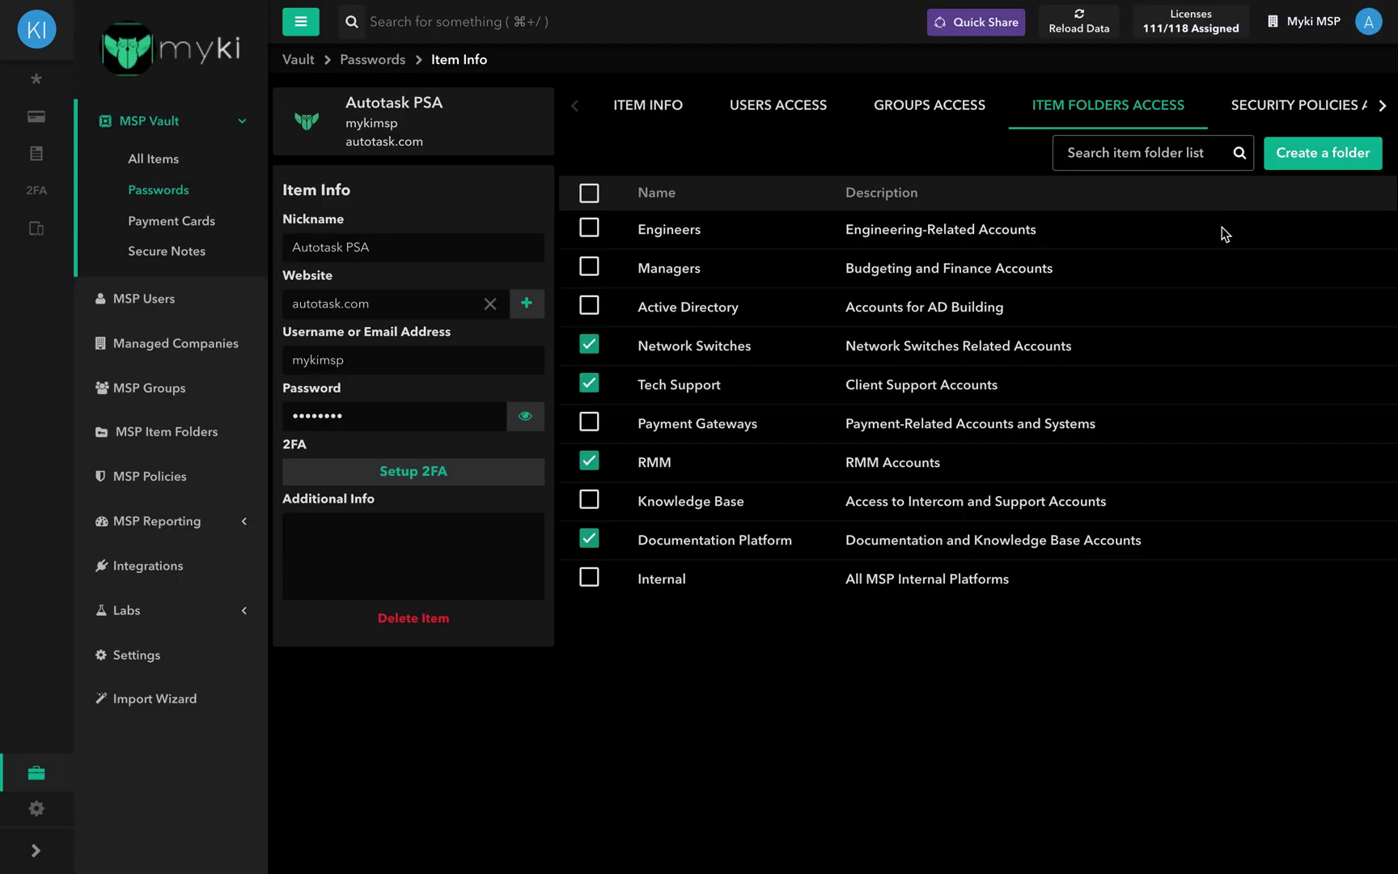
left_click(1276, 110)
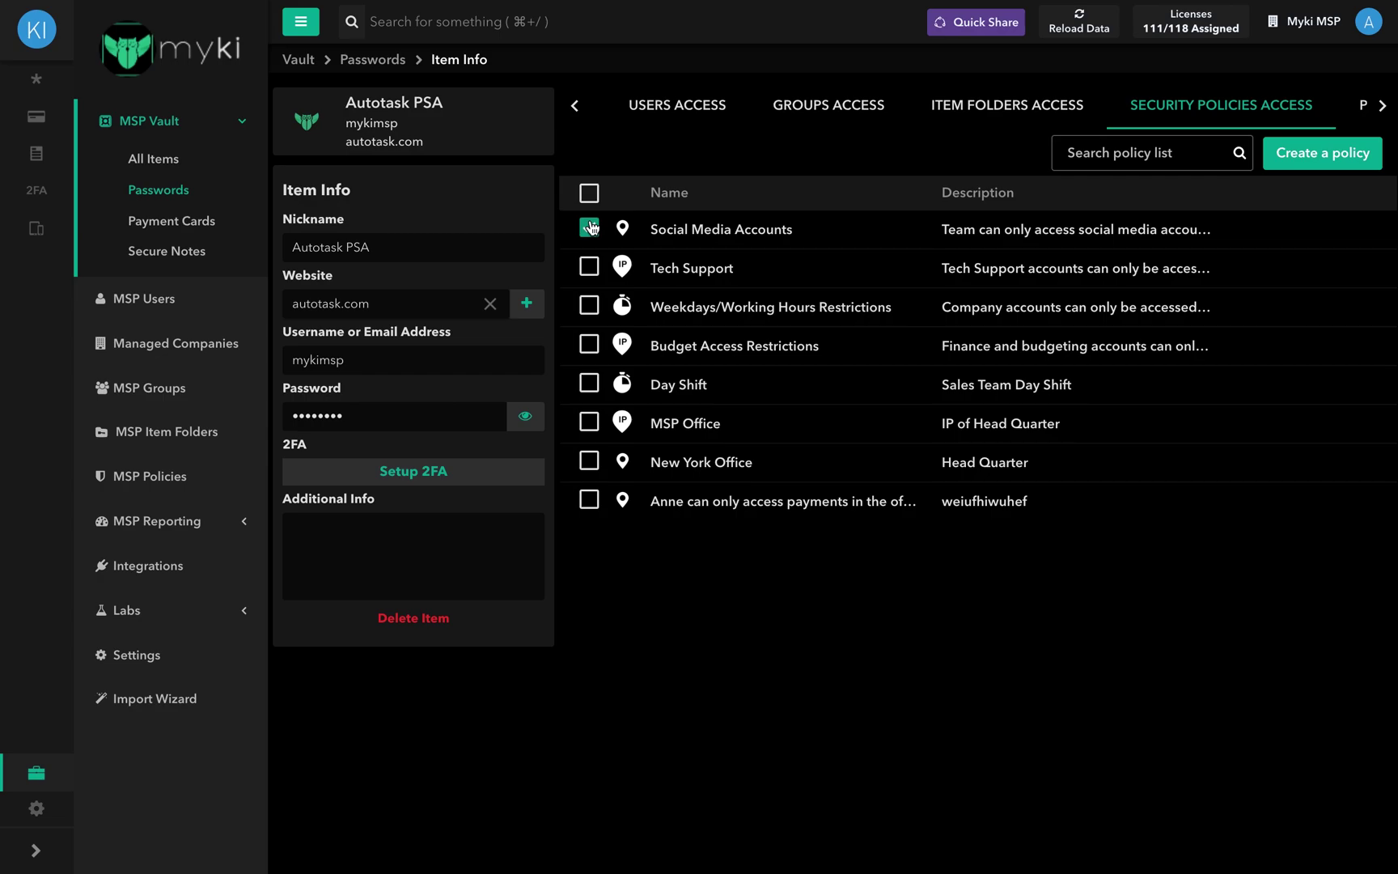
Step: Toggle the Tech Support policy on and off, search 'tech', then view the Password History
left_click(589, 266)
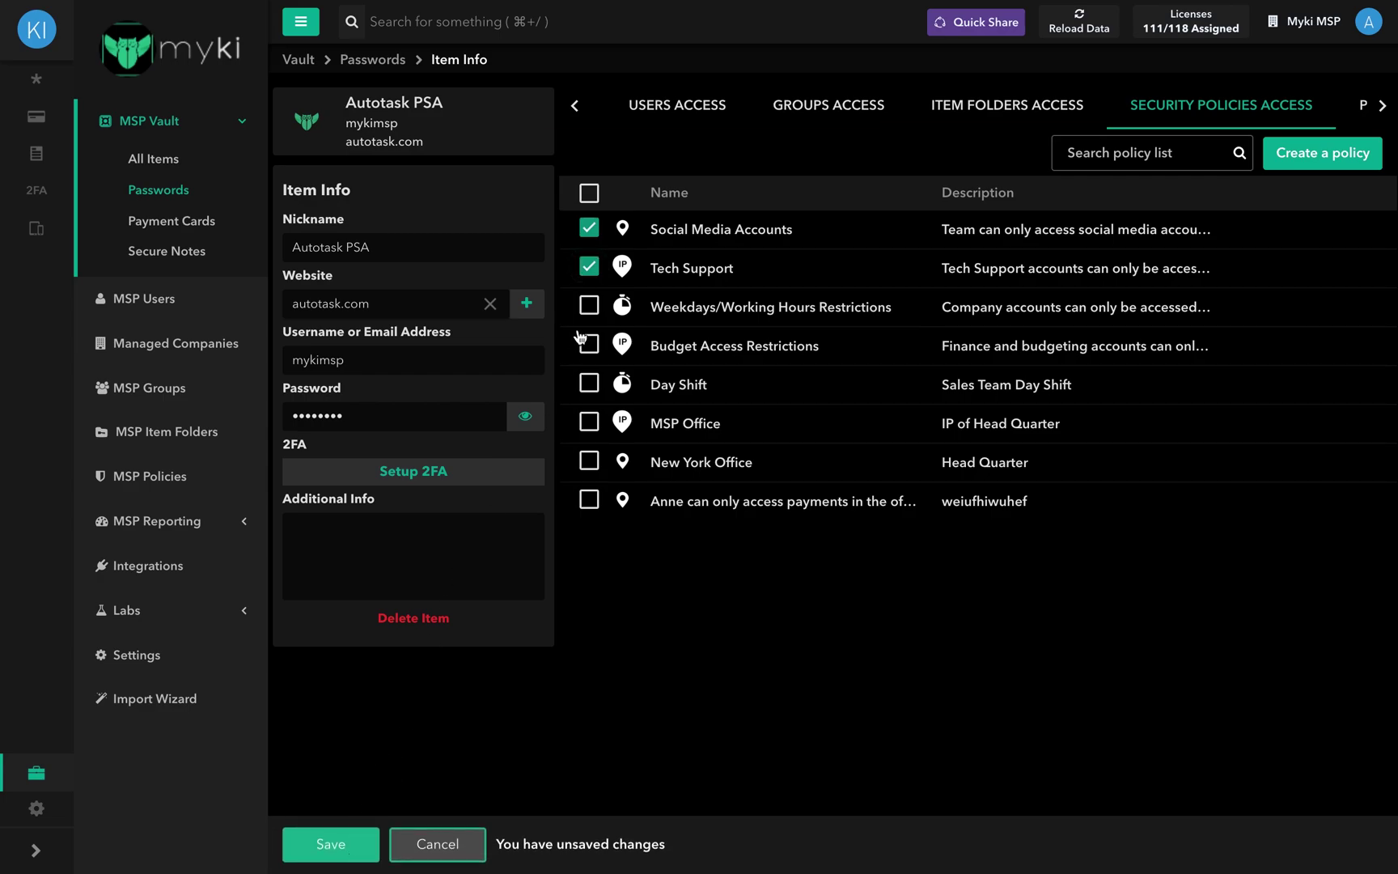
left_click(589, 267)
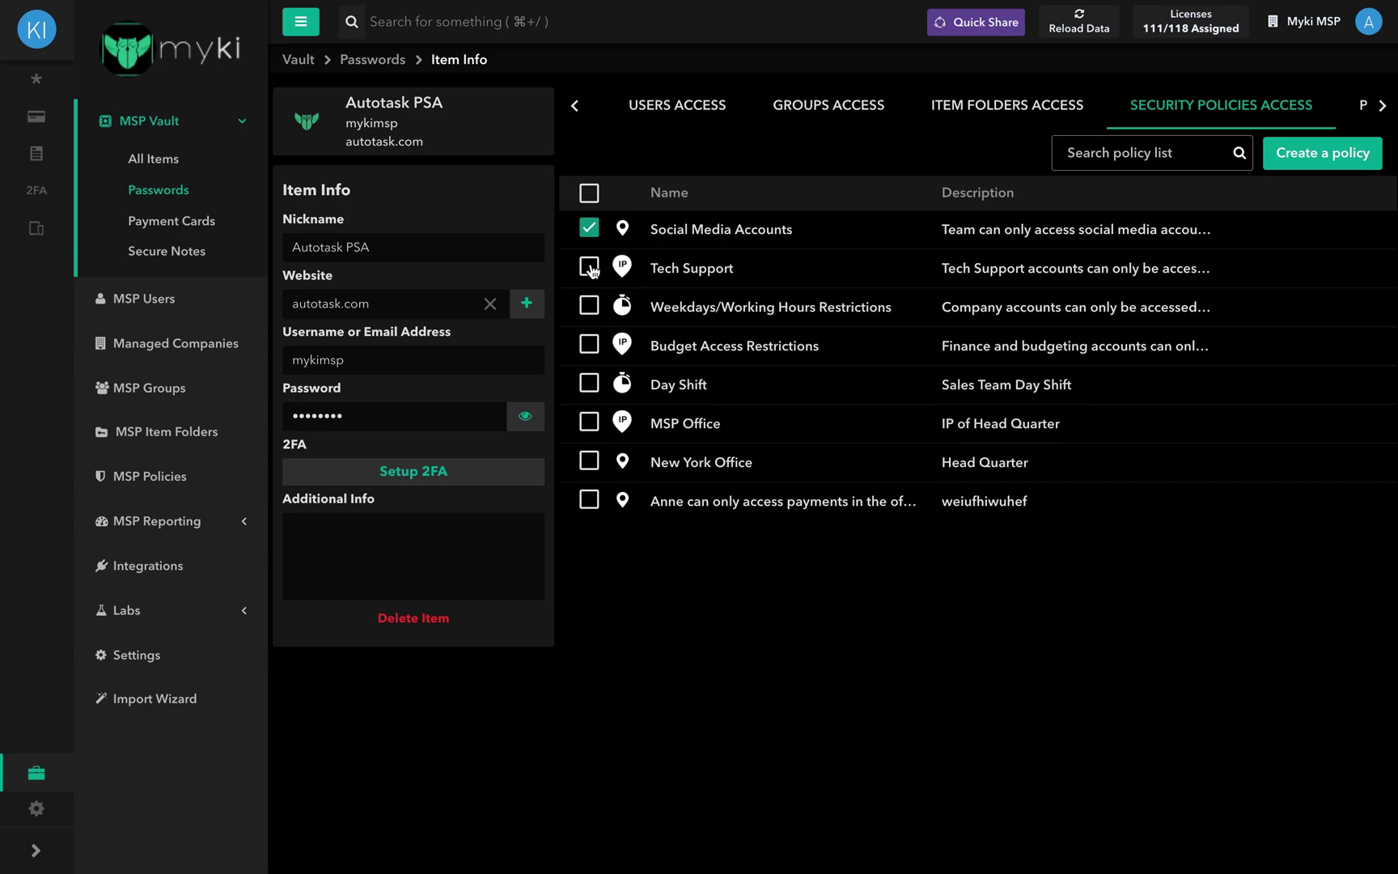
left_click(1170, 153)
type("te")
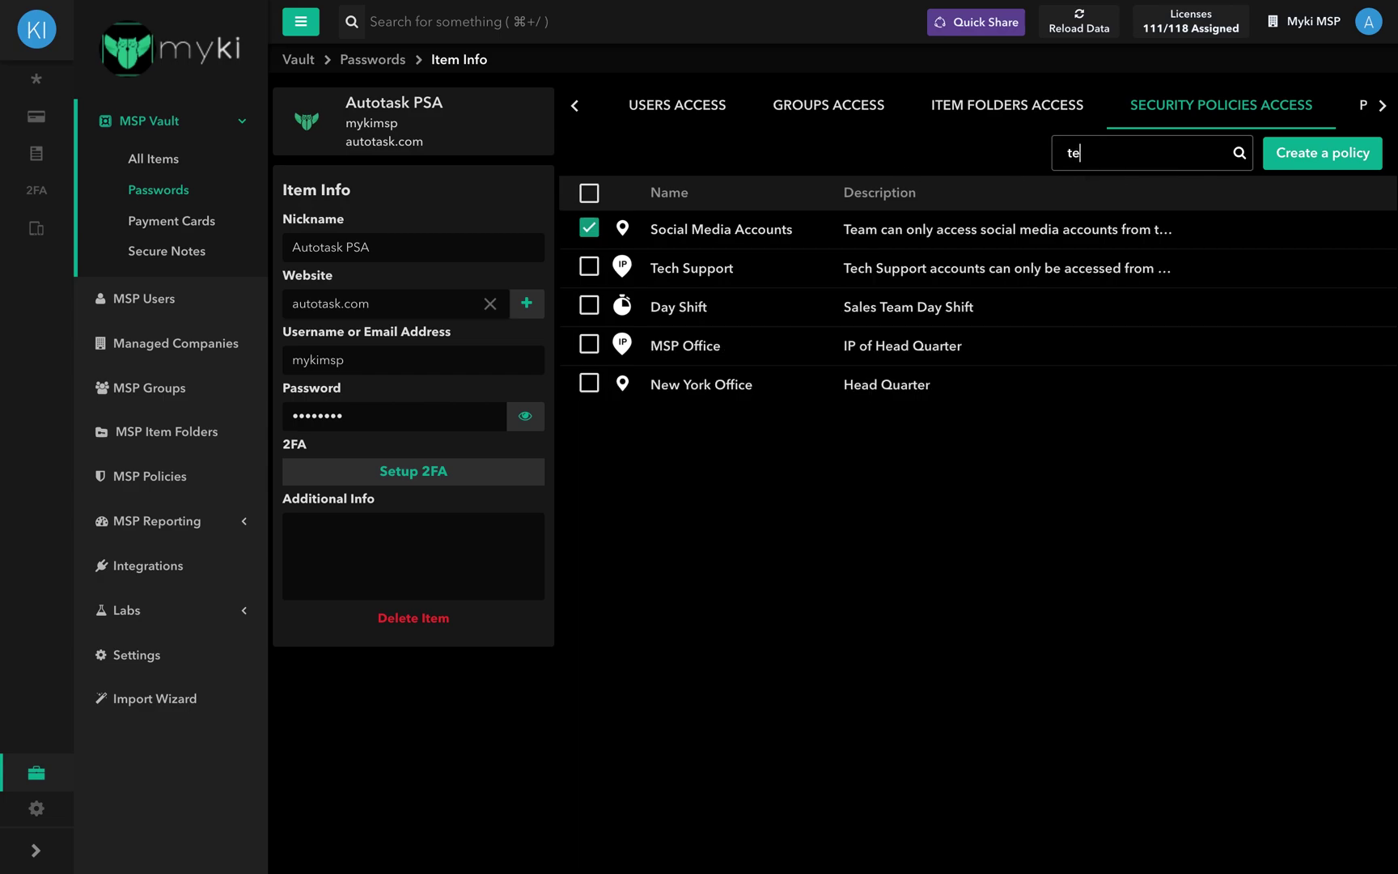
type("ch")
key("BackSpace")
key("BackSpace")
key("BackSpace")
key("BackSpace")
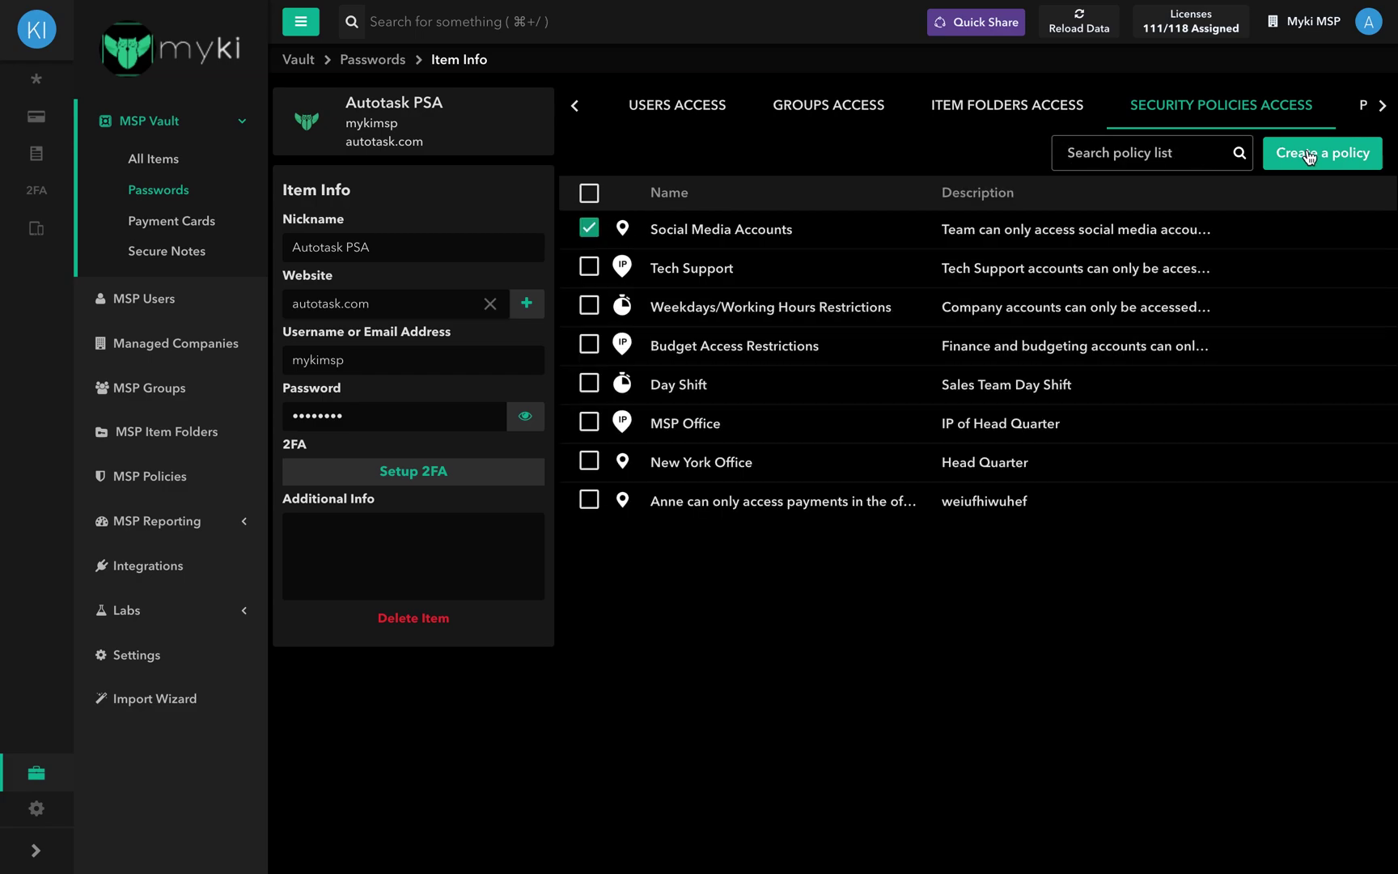
left_click(1361, 112)
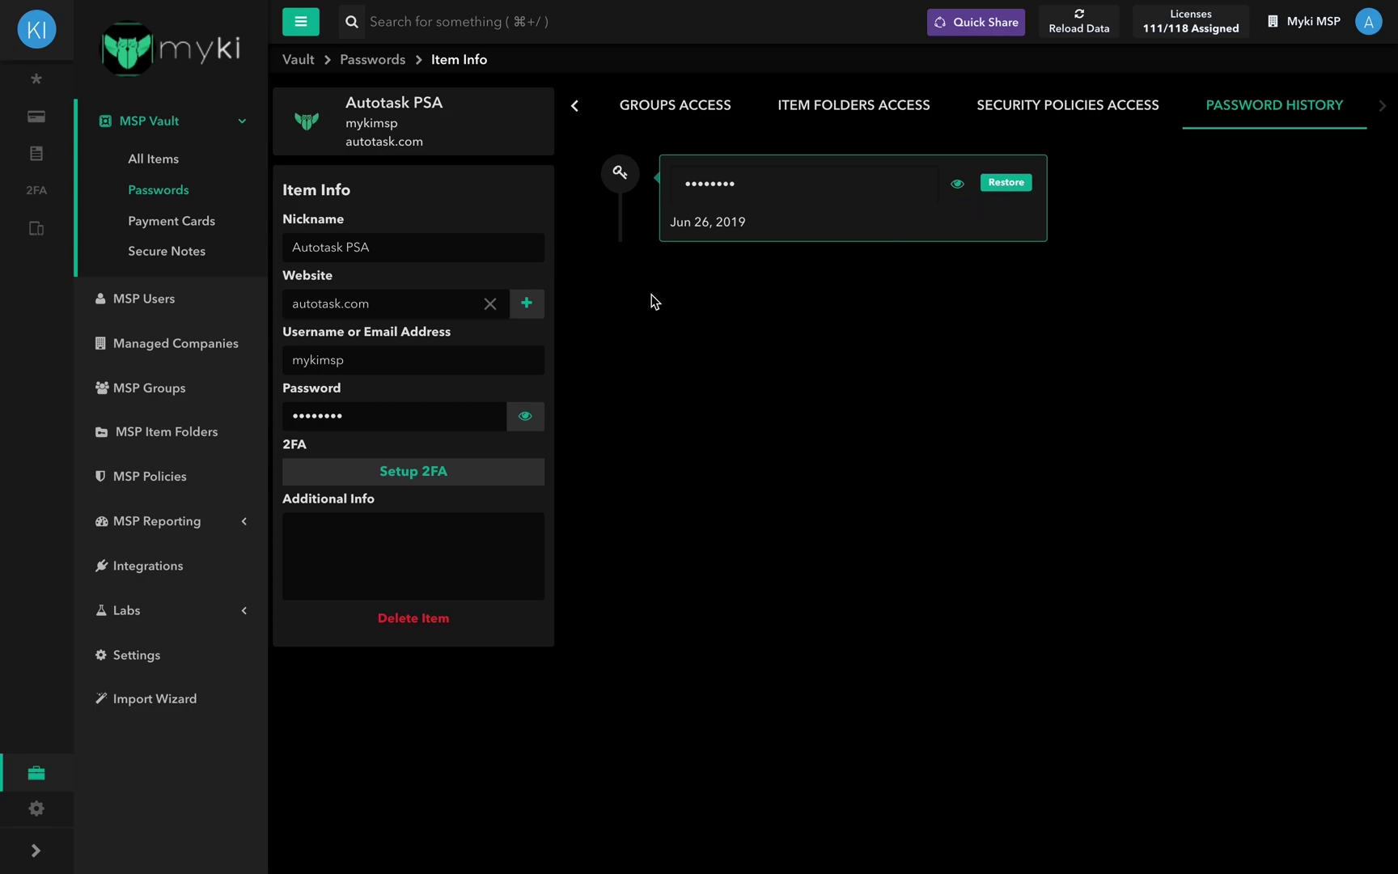
Step: Use the Passwords breadcrumb to leave Autotask PSA for the vault's Passwords list
left_click(393, 62)
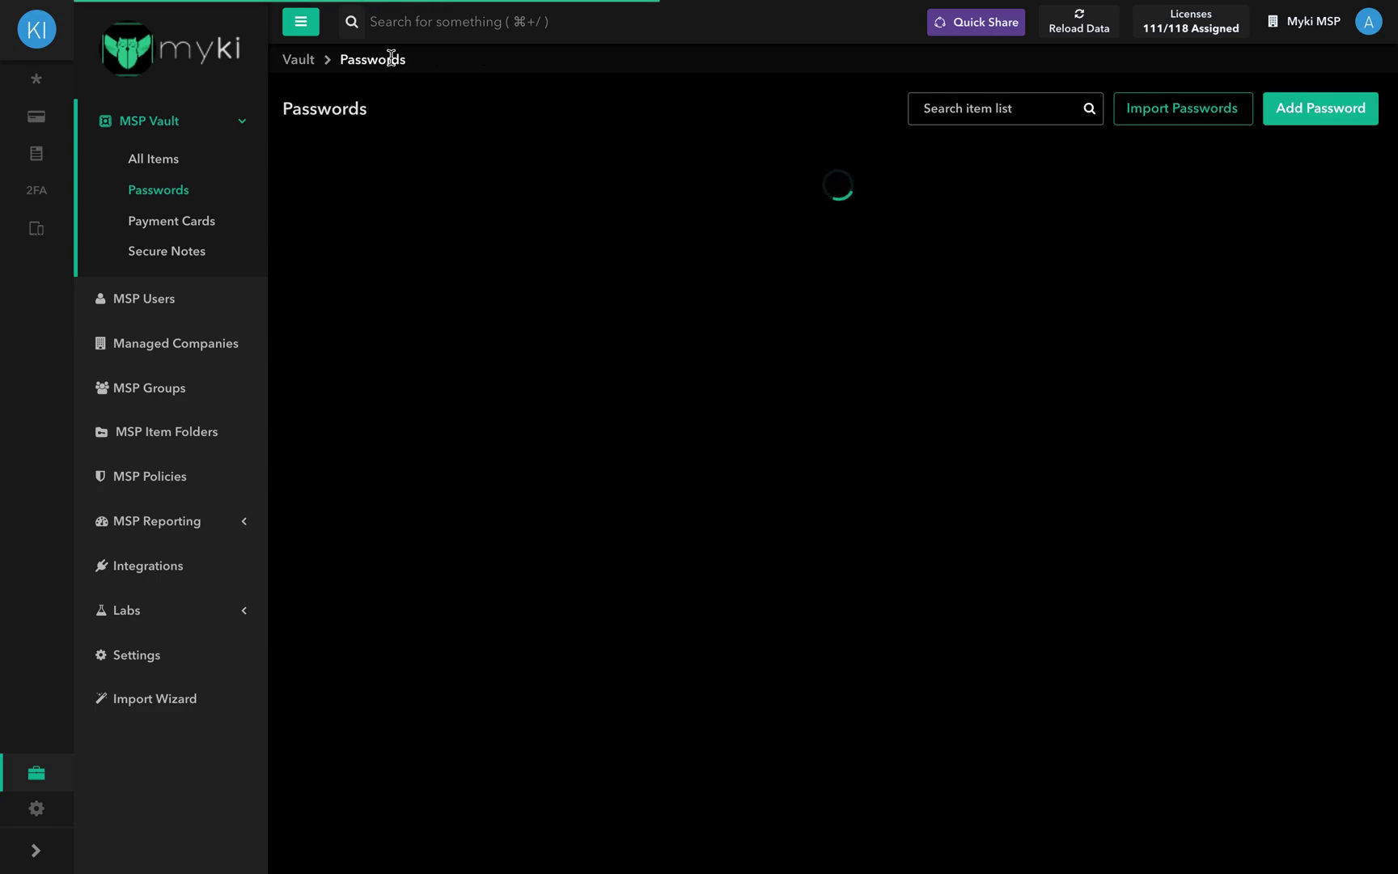